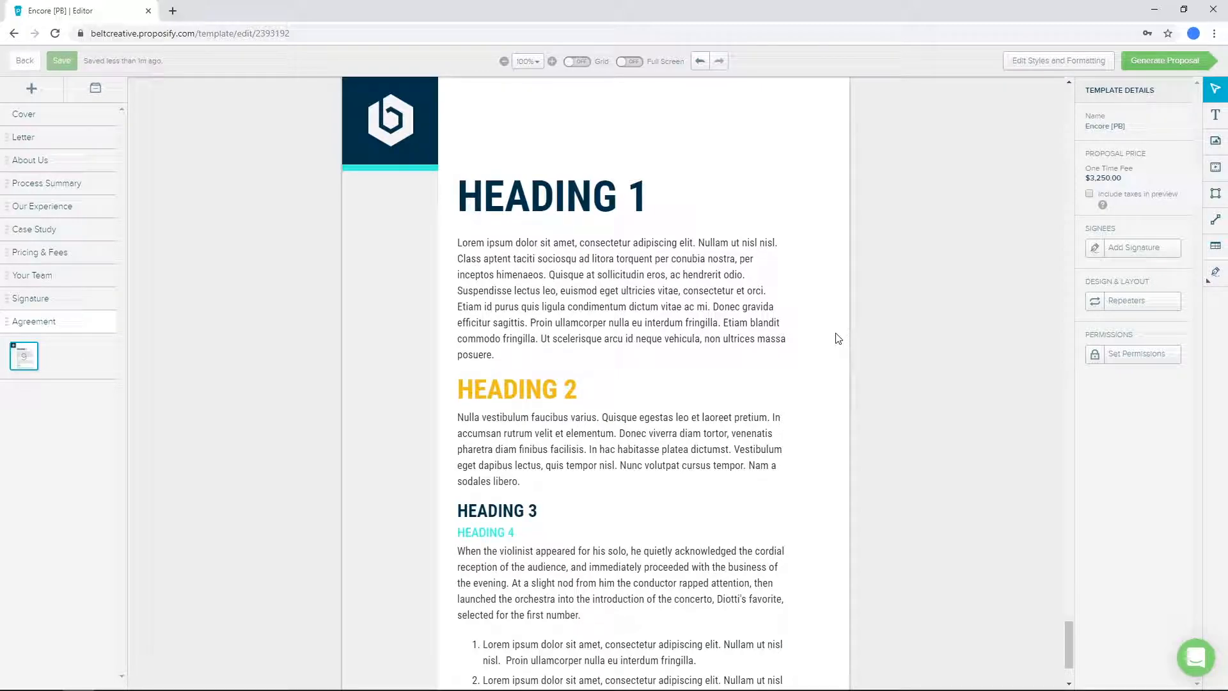
In the styles and formatting settings, try Oswald for the Heading 1 type style and set its font family to Great Vibes.
click(1048, 64)
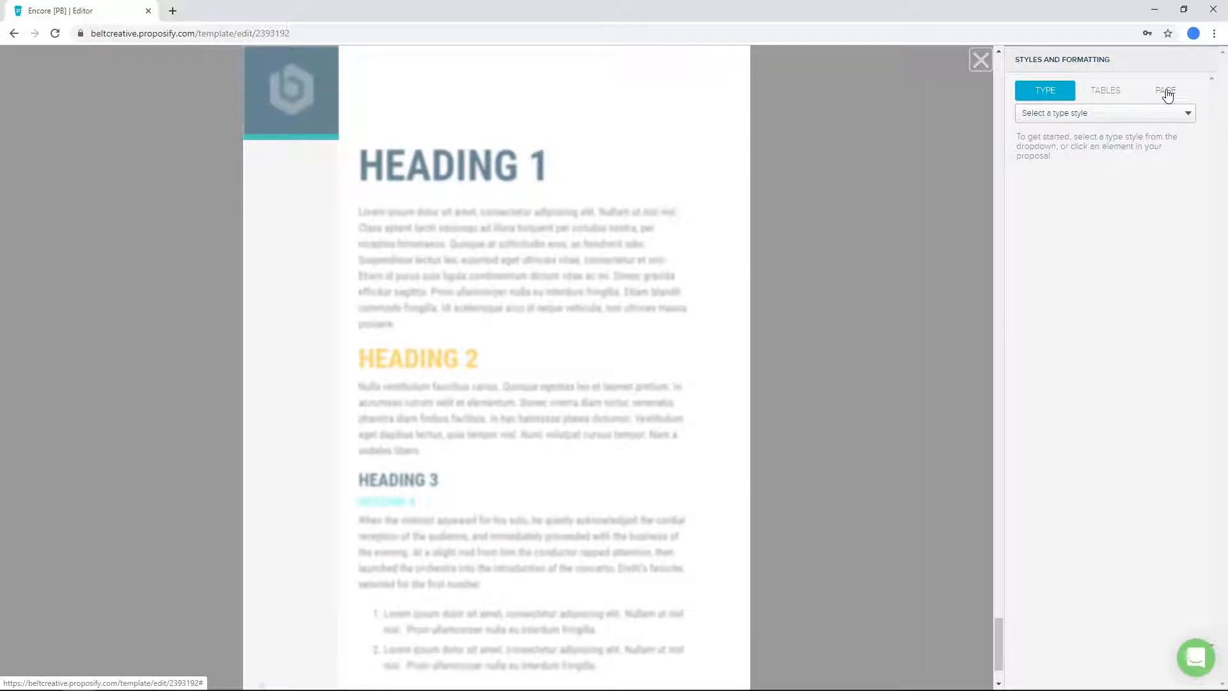
click(1057, 115)
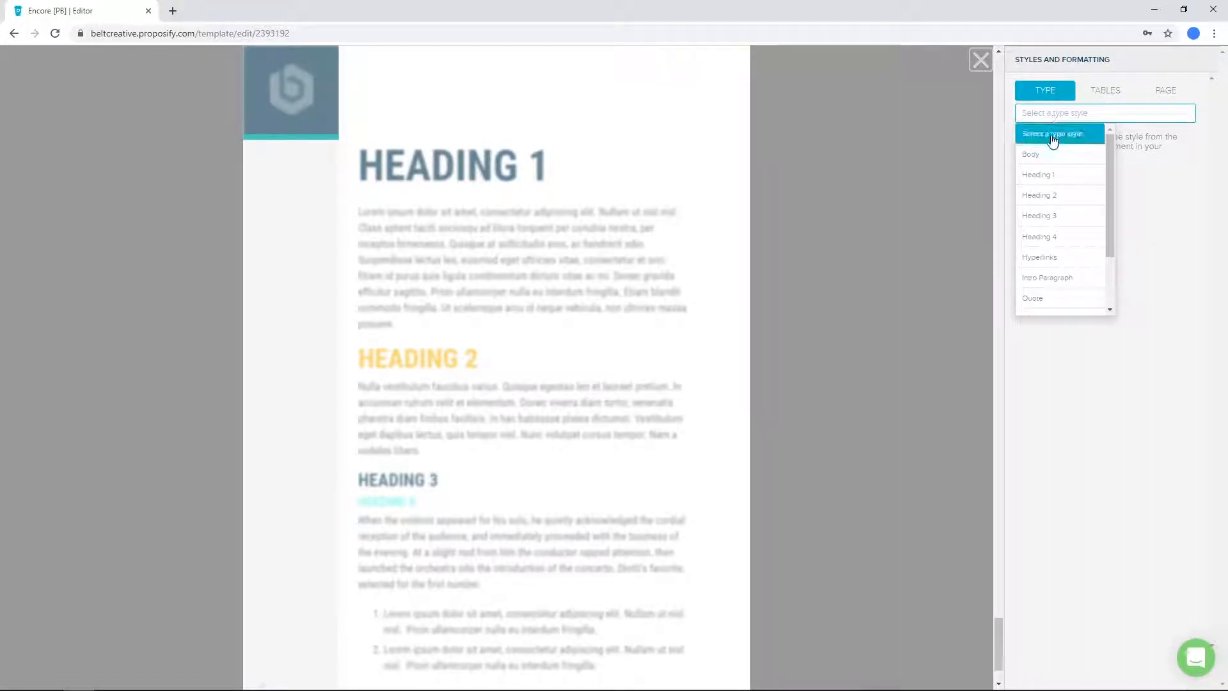
scroll(1058, 196, down, 2)
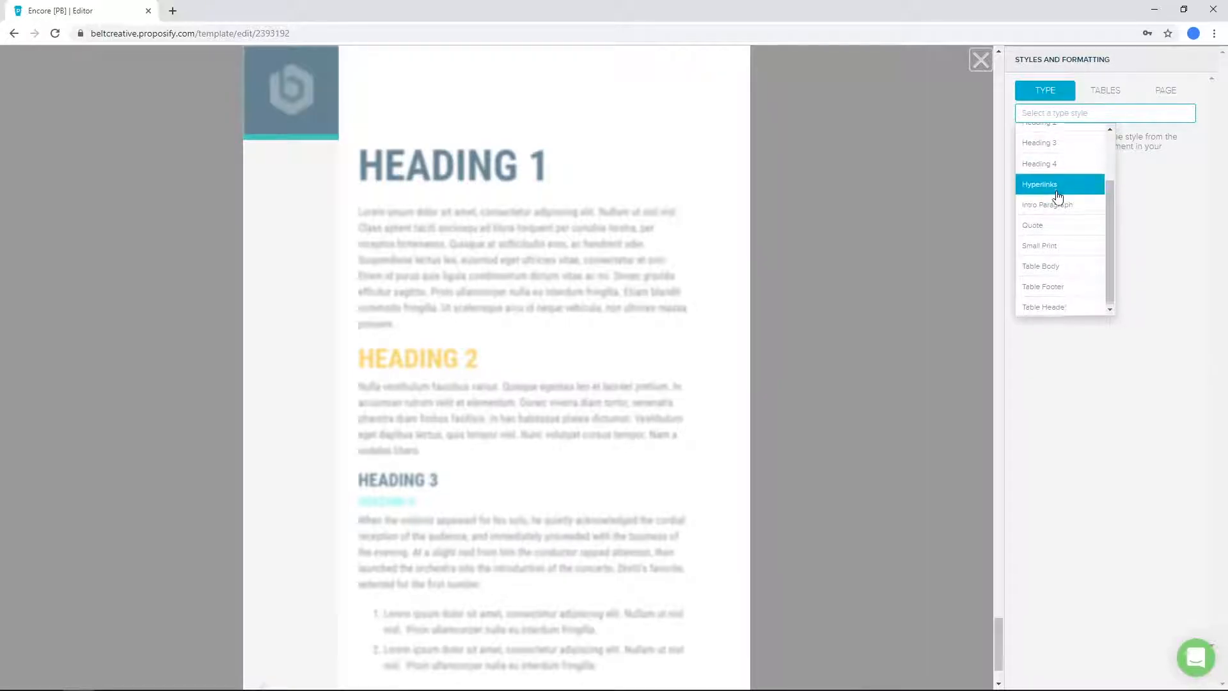
scroll(1063, 220, up, 2)
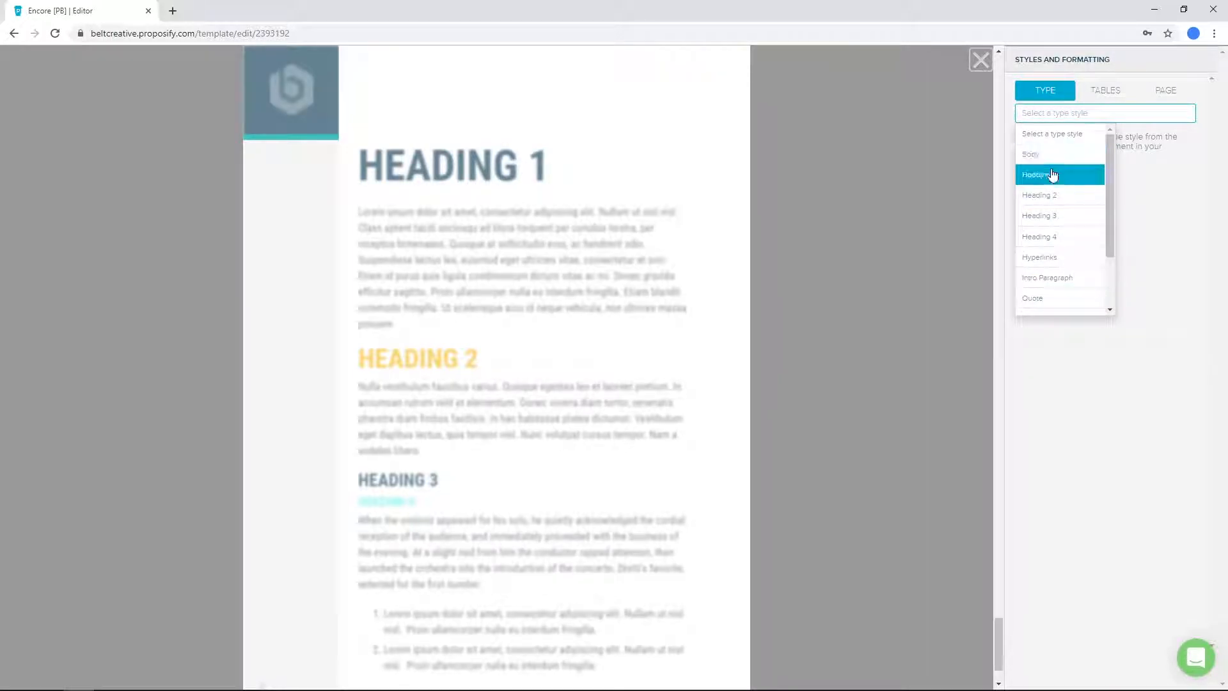
click(1054, 175)
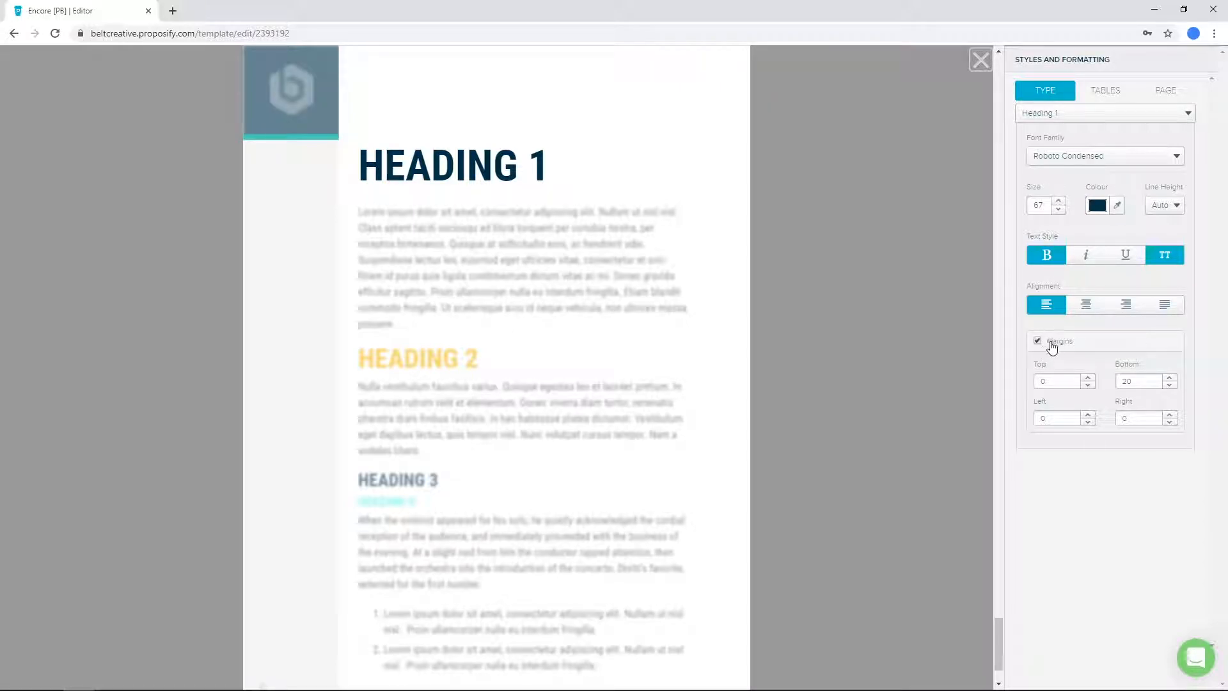
click(1074, 157)
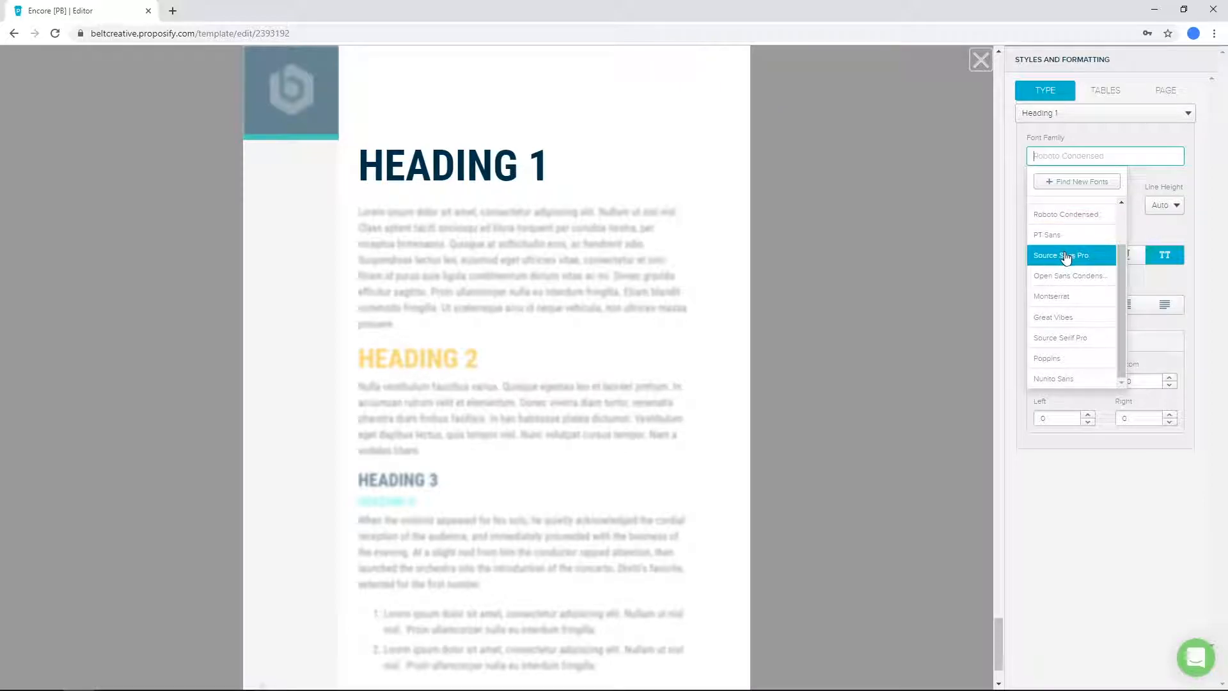
scroll(1072, 284, up, 1)
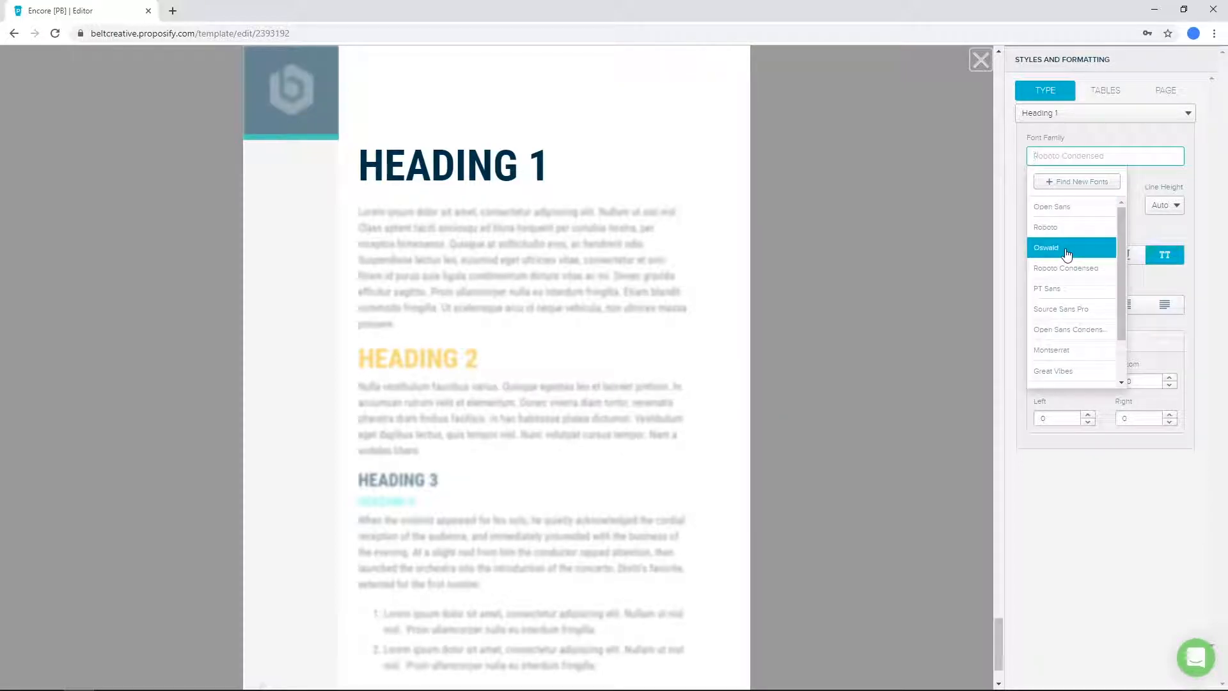
click(1066, 253)
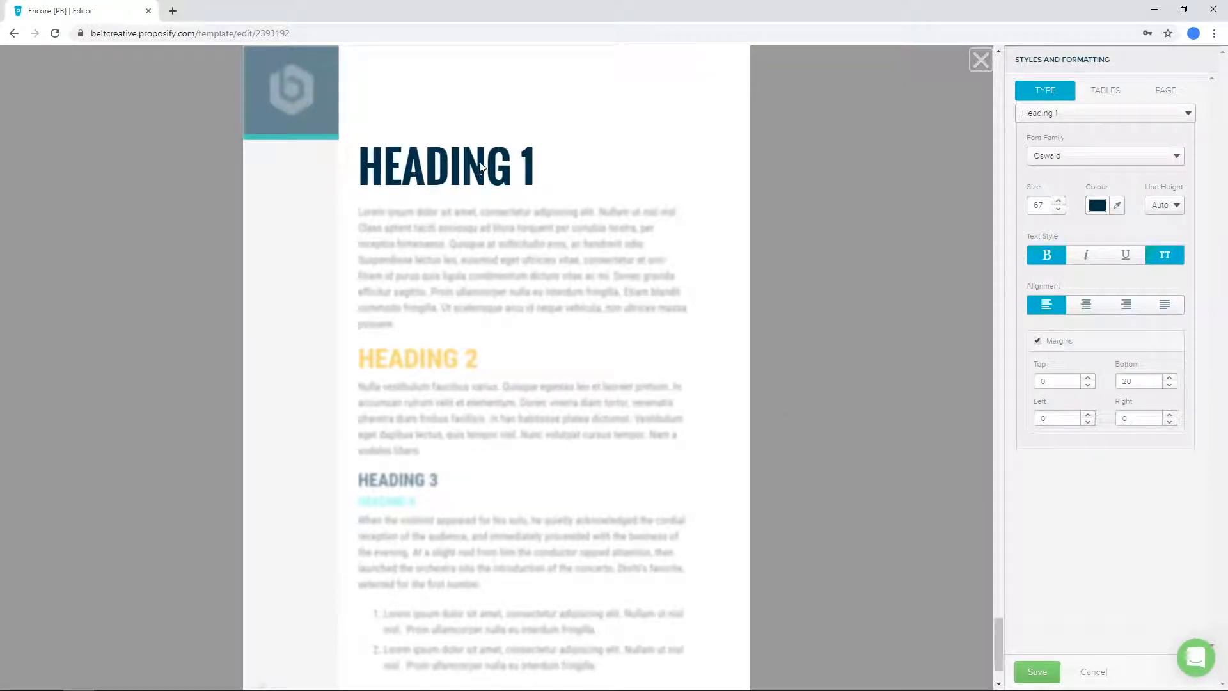
click(1064, 160)
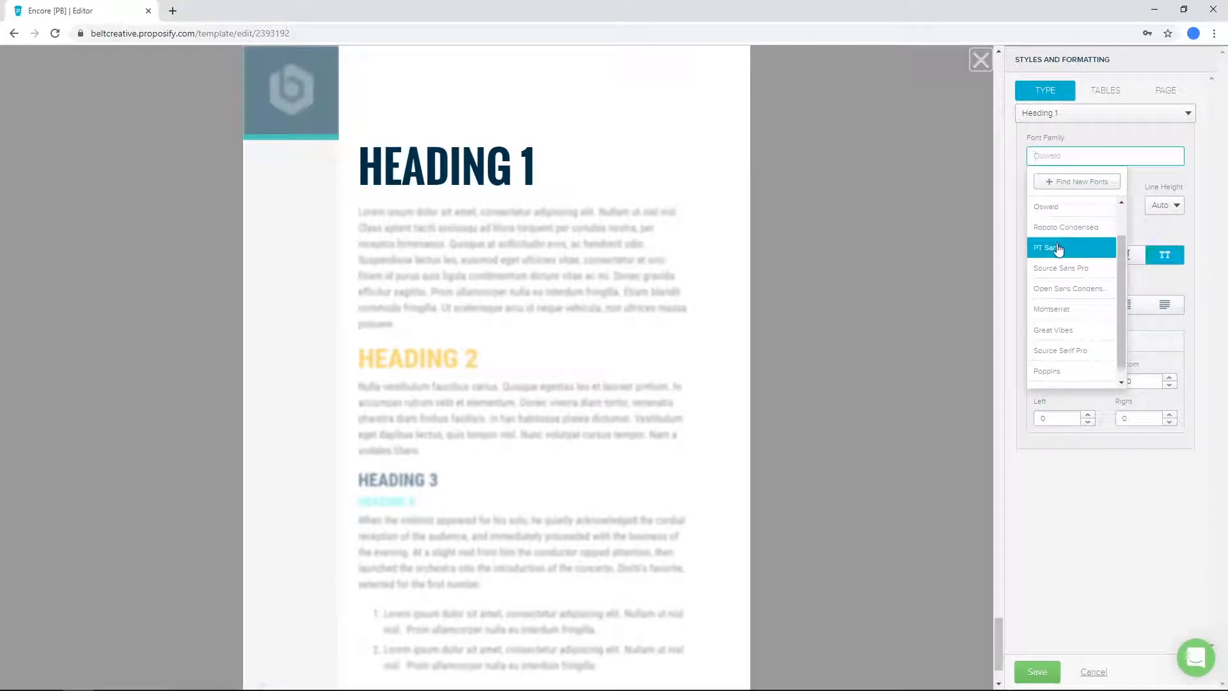
click(1062, 333)
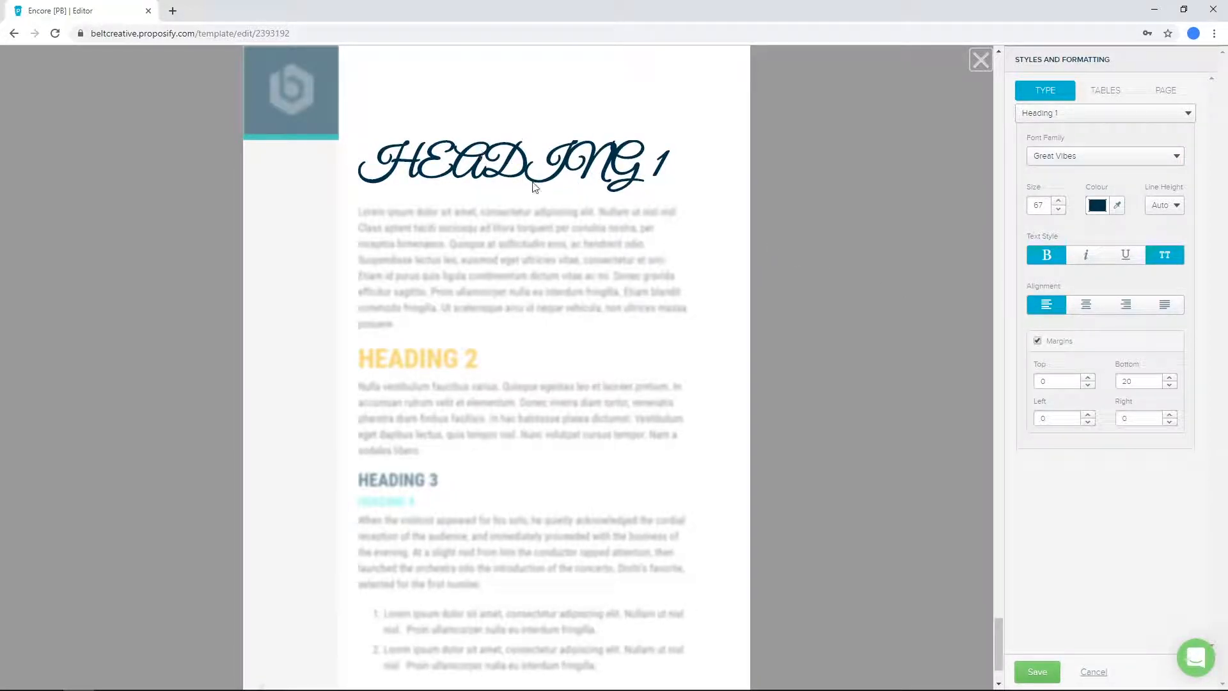
Go from the Heading 1 font choices to the page for finding new fonts, saving the style changes on leaving.
click(1065, 156)
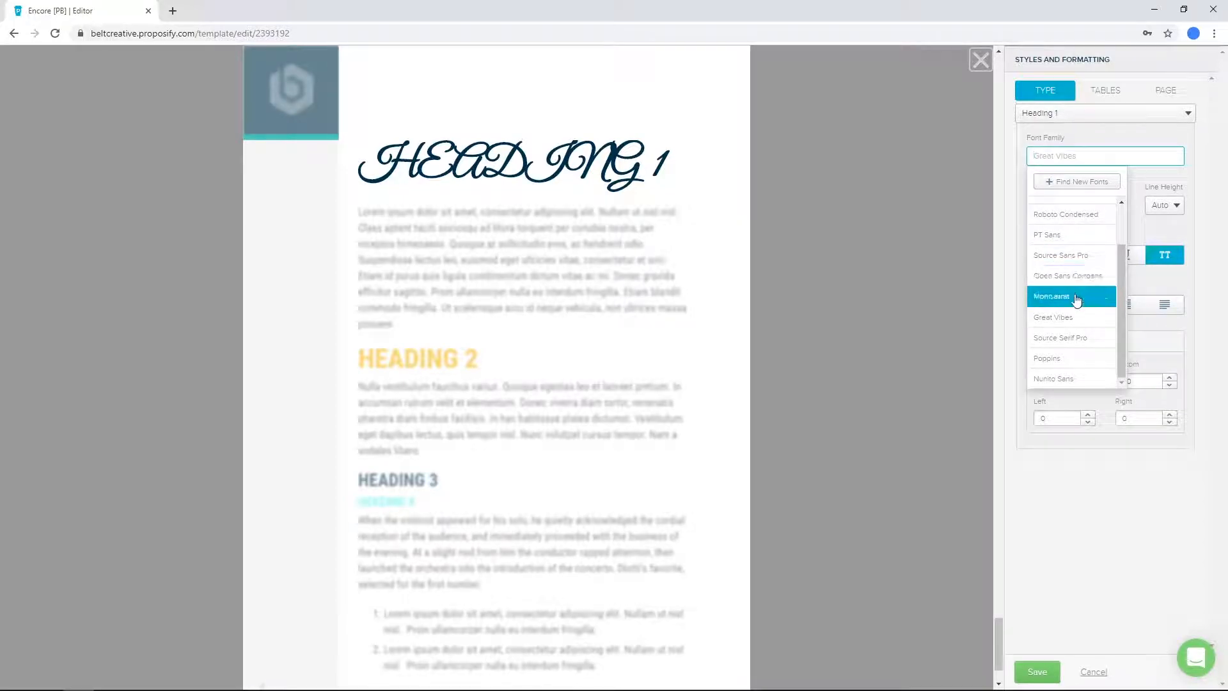
click(1065, 183)
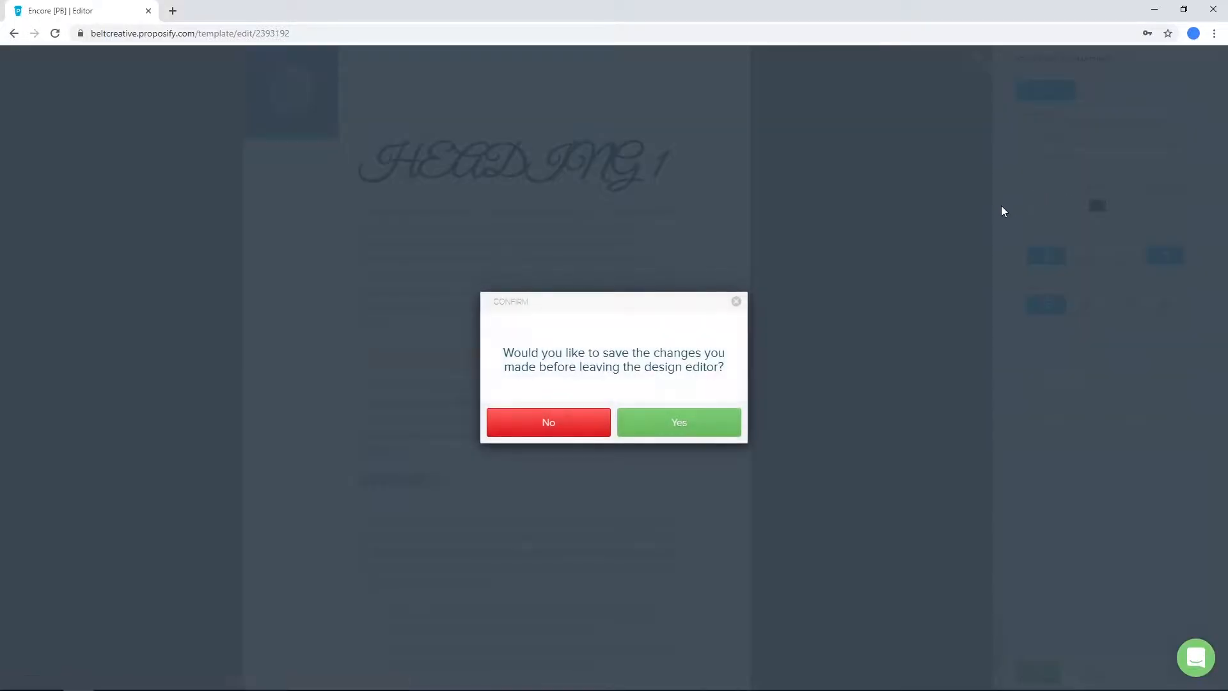
click(661, 428)
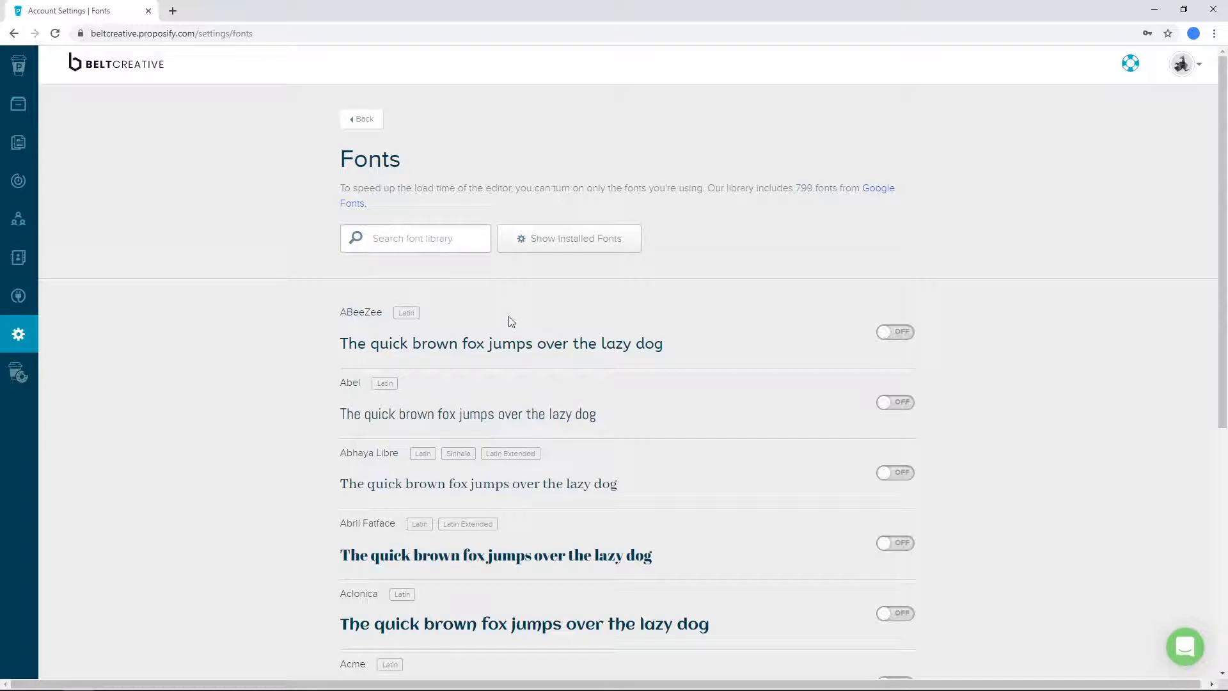
Turn on the Acme font in the font library, check the list of installed fonts and return to the full library.
scroll(512, 403, down, 6)
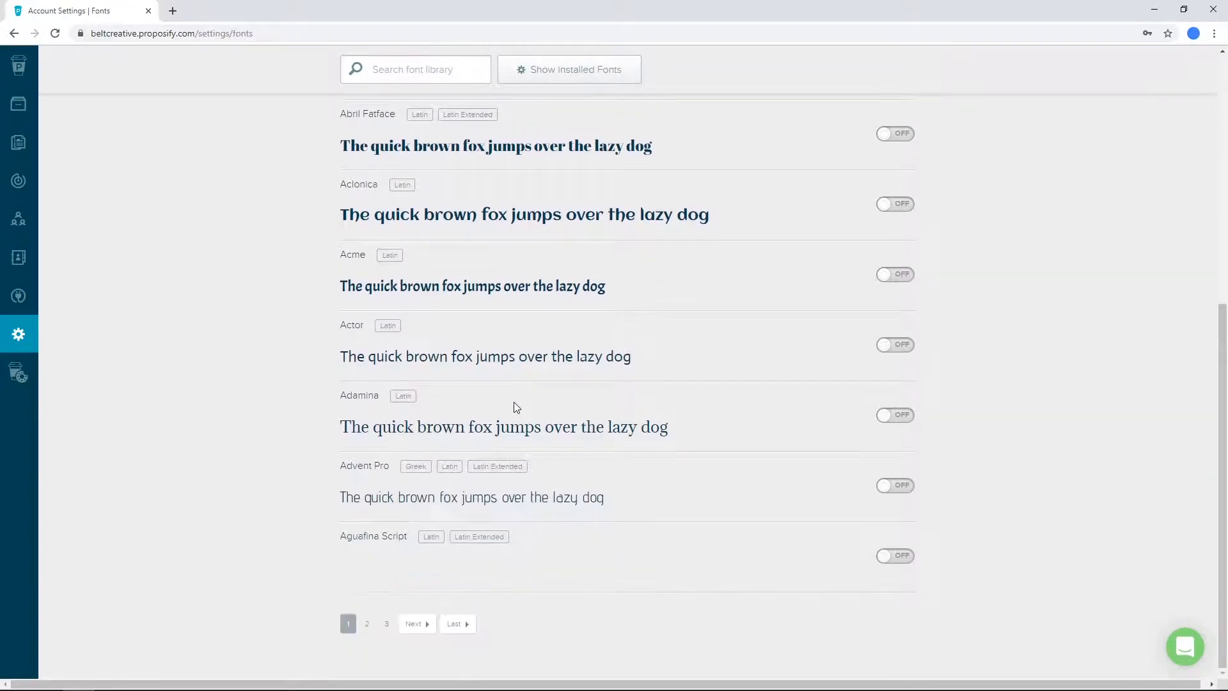
scroll(516, 407, up, 6)
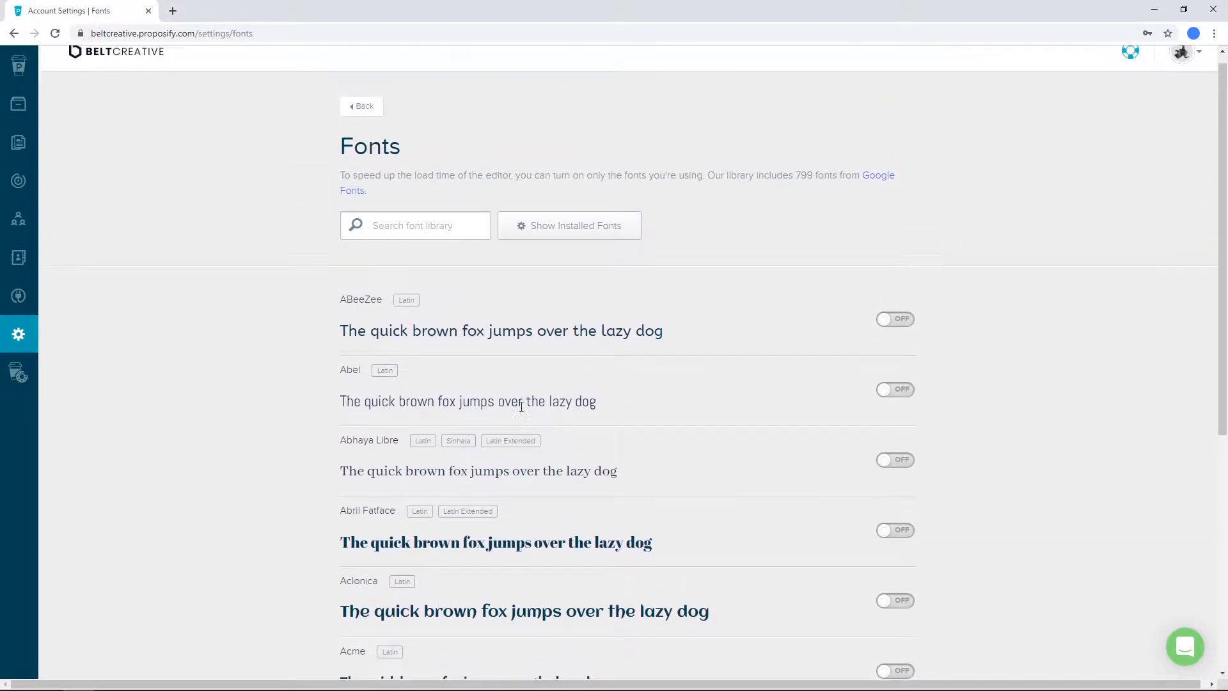
click(416, 244)
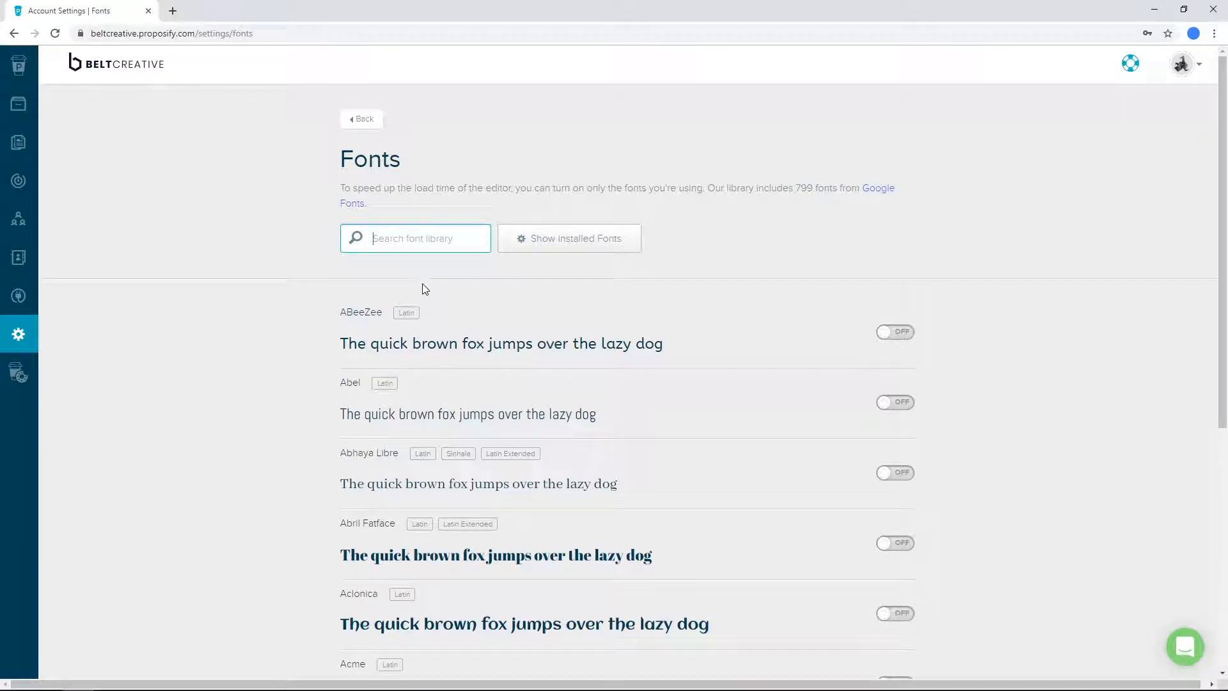
scroll(513, 348, down, 3)
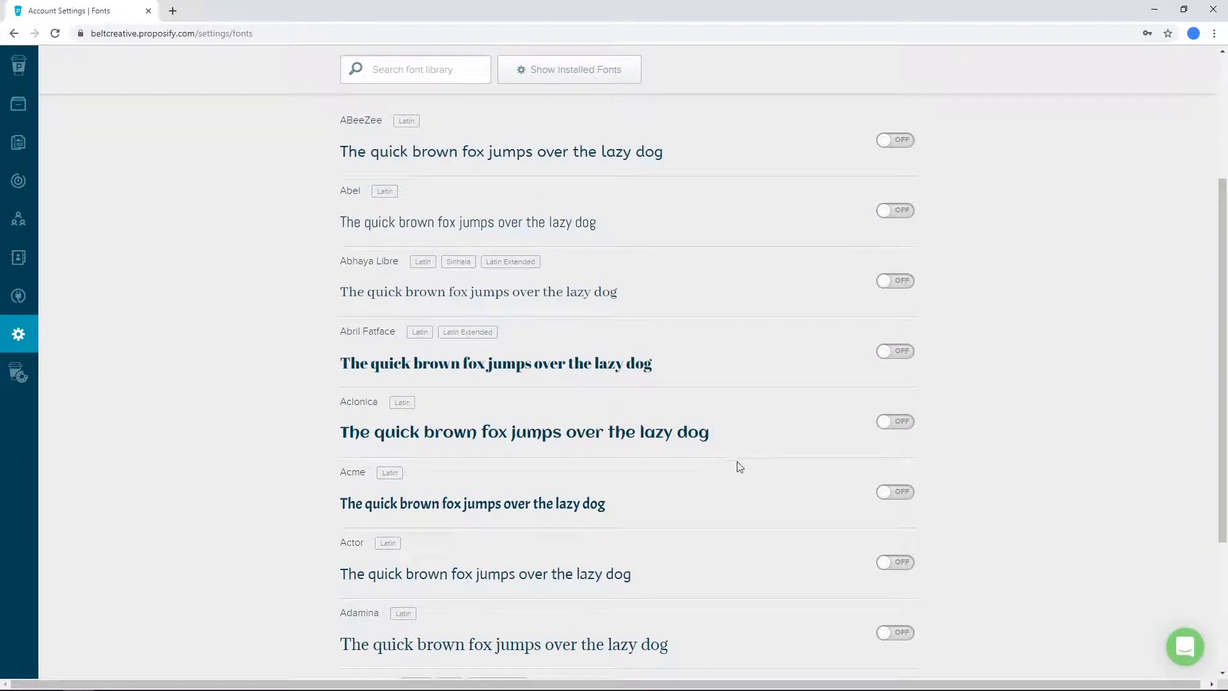
click(900, 494)
scroll(584, 342, up, 3)
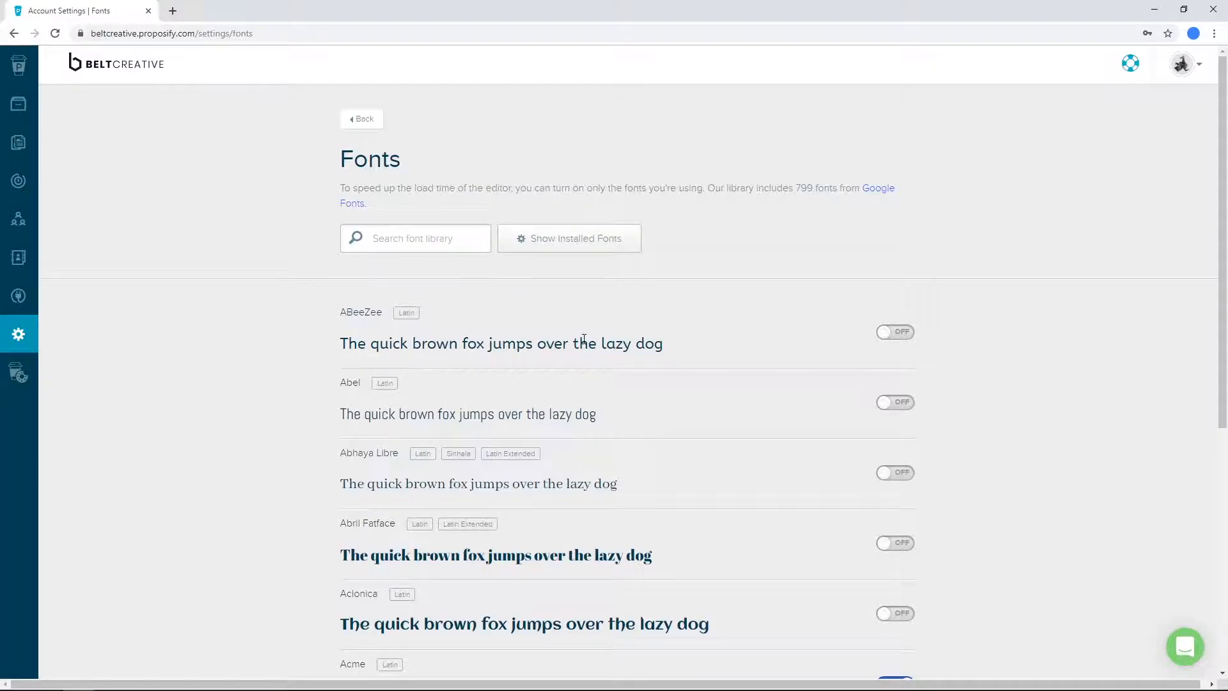
click(550, 246)
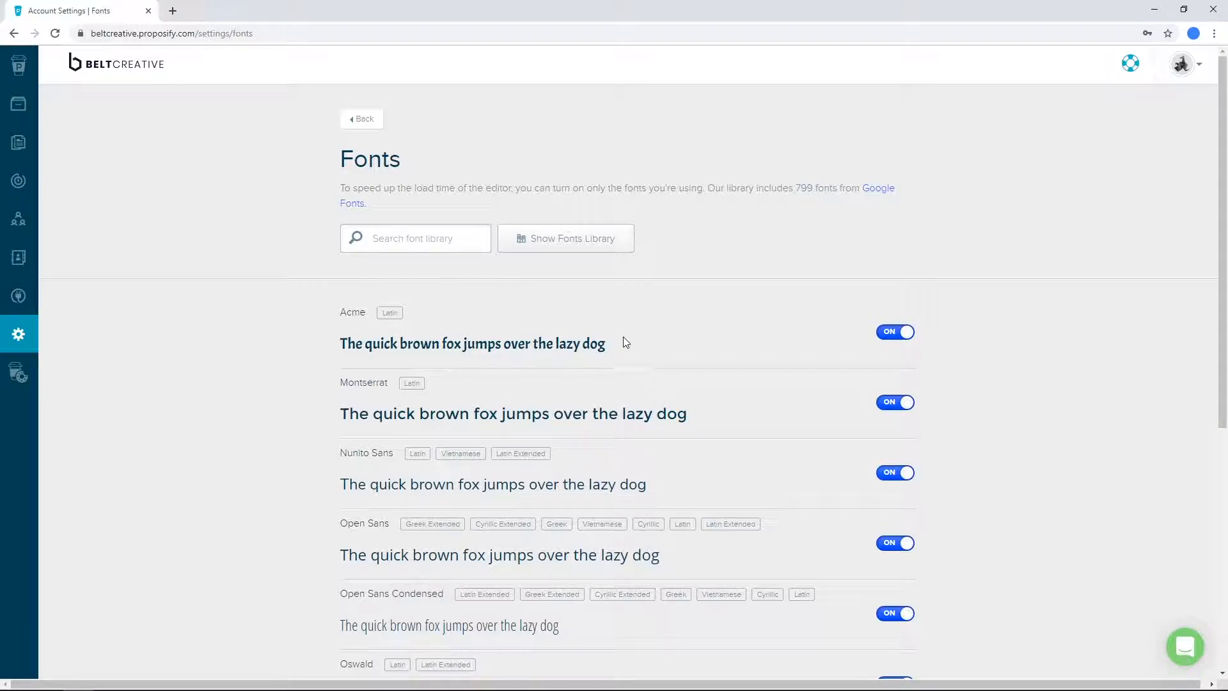
click(577, 242)
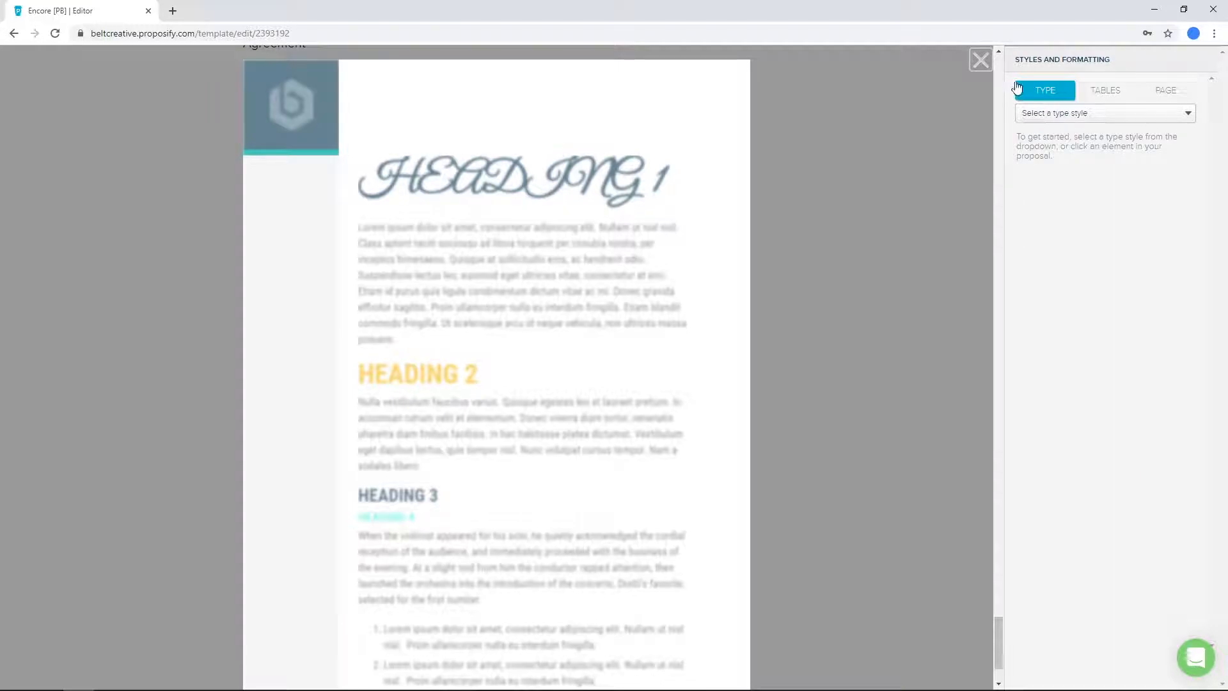
Review the table style settings for the header, body and footer in the styles and formatting editor.
click(1104, 91)
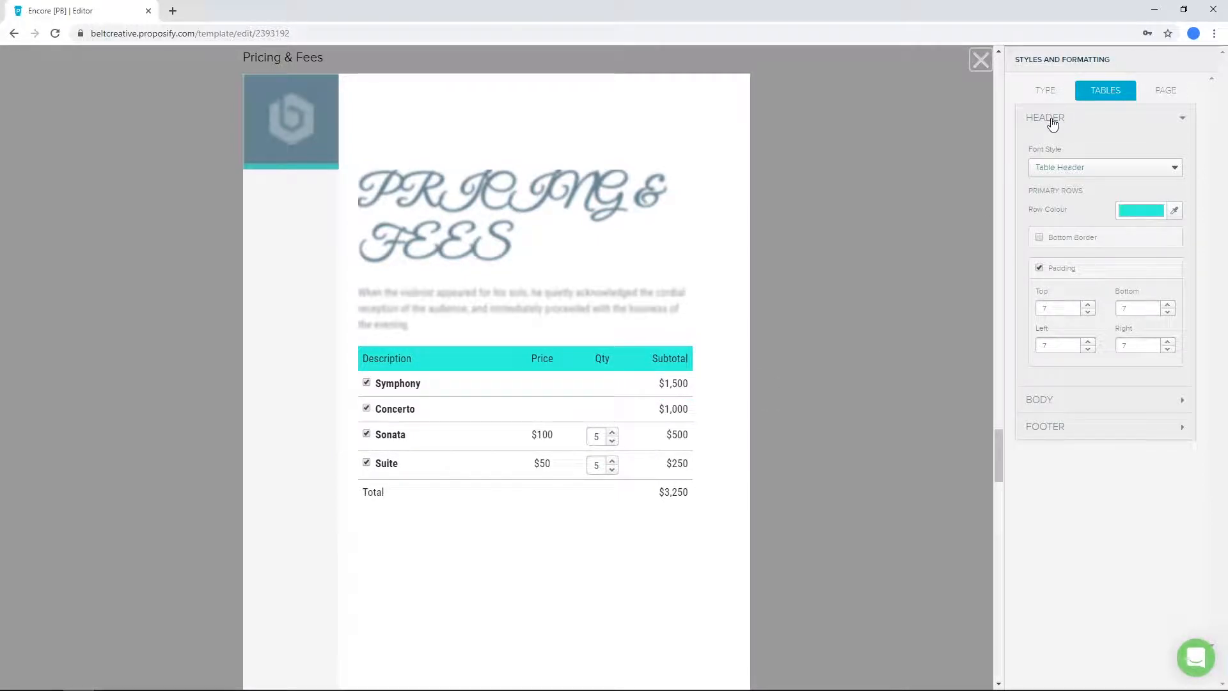
click(1038, 400)
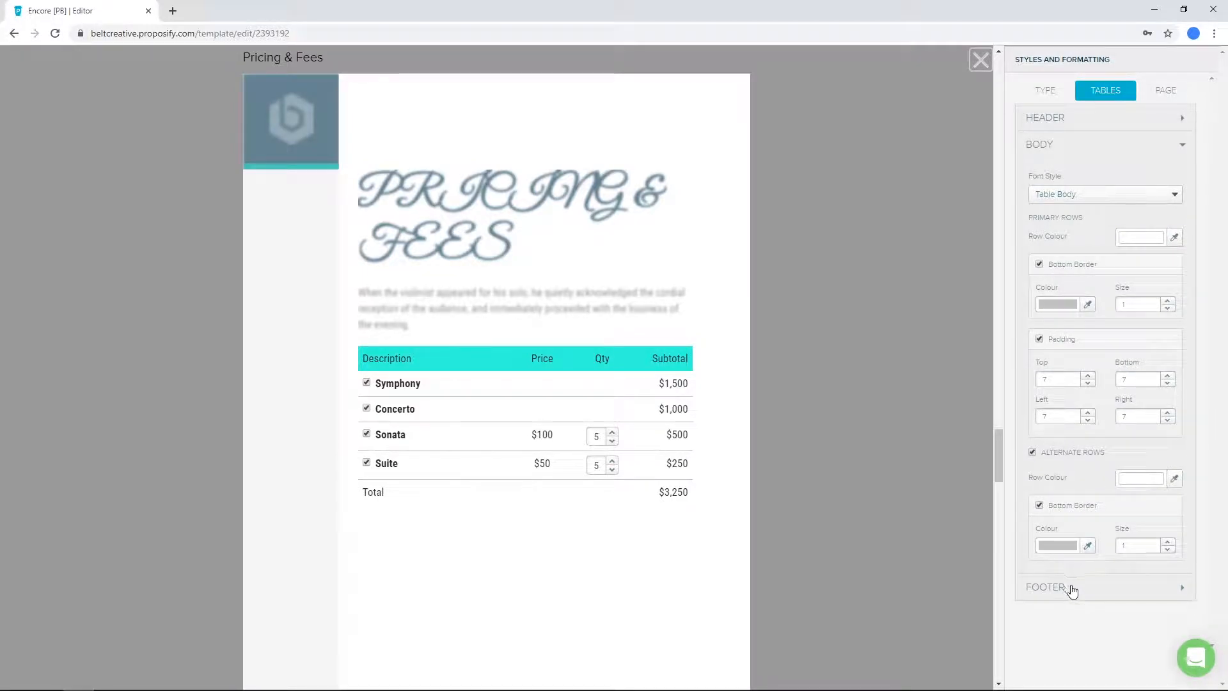
click(1071, 588)
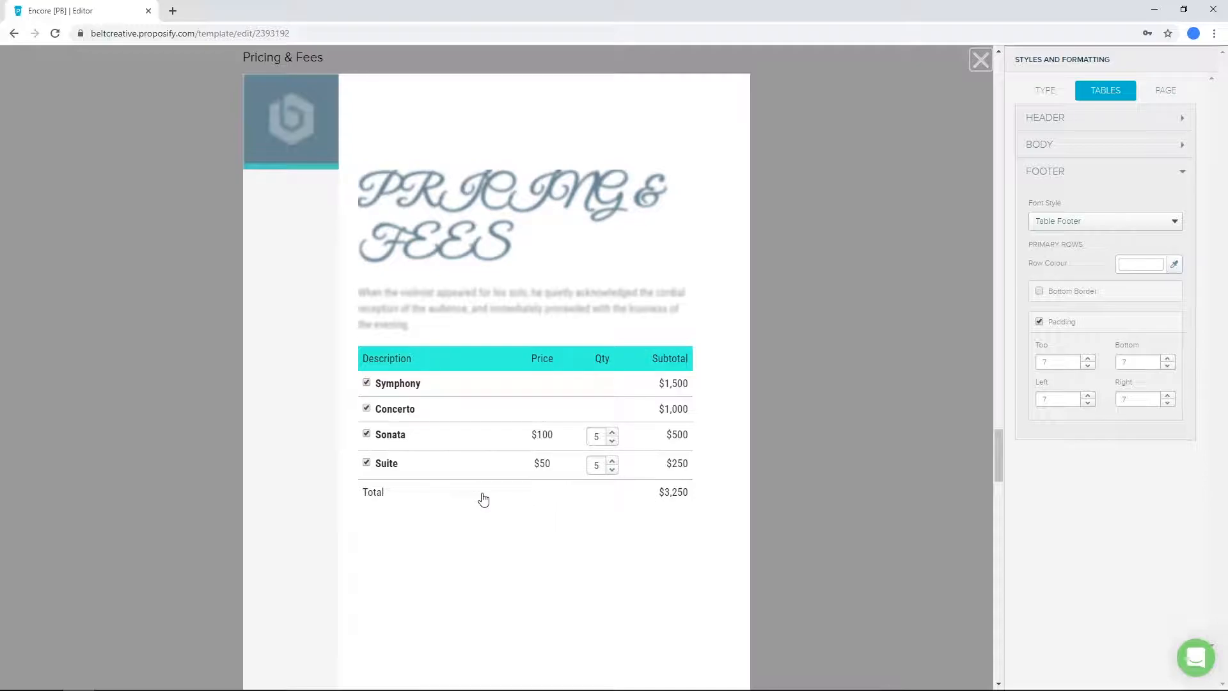
Change the table header's primary row colour to grey (929494).
click(1079, 120)
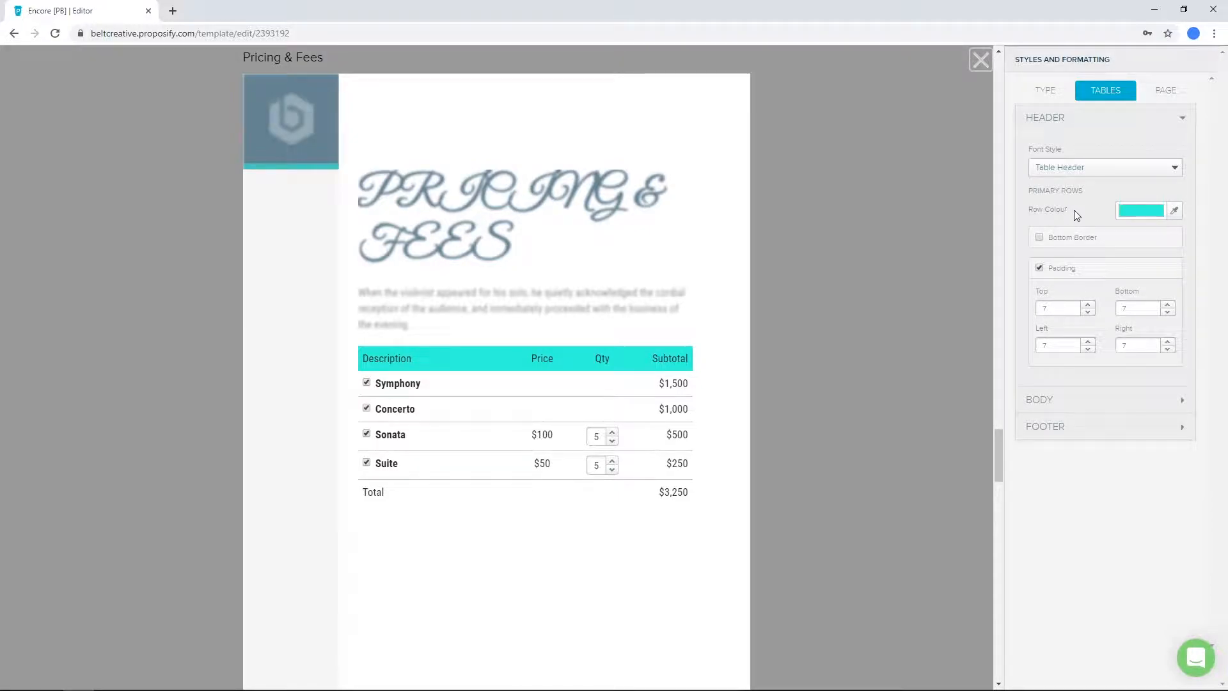
click(1137, 214)
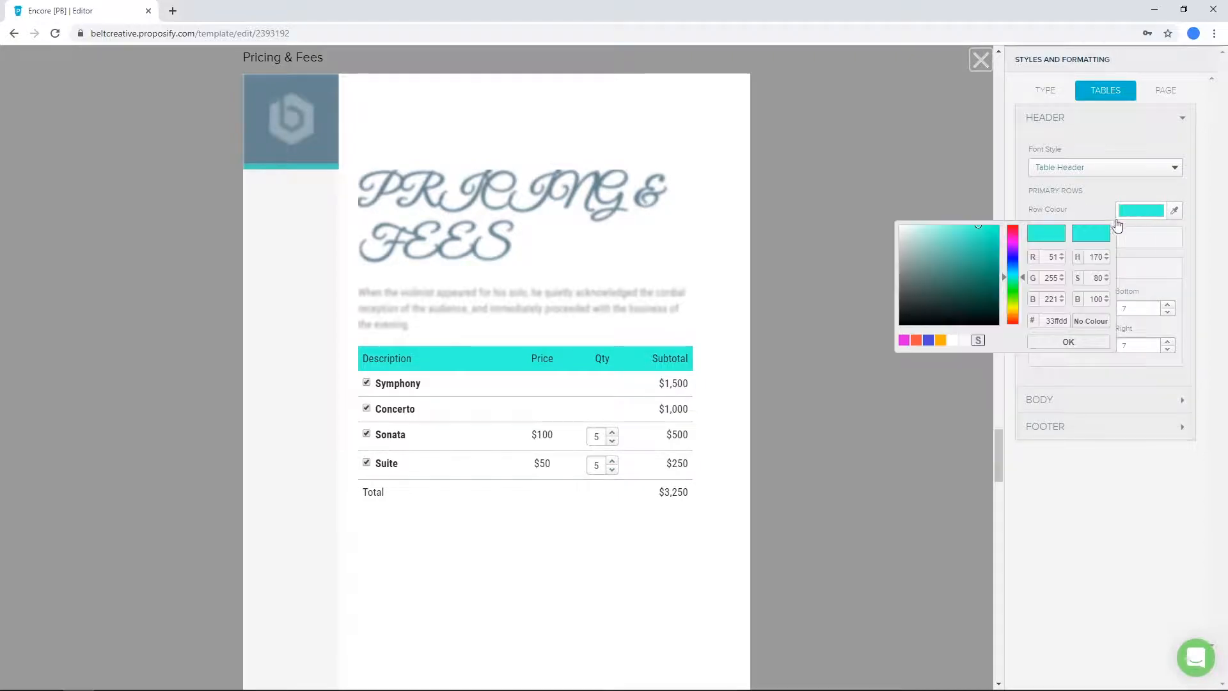
drag(961, 279, 899, 266)
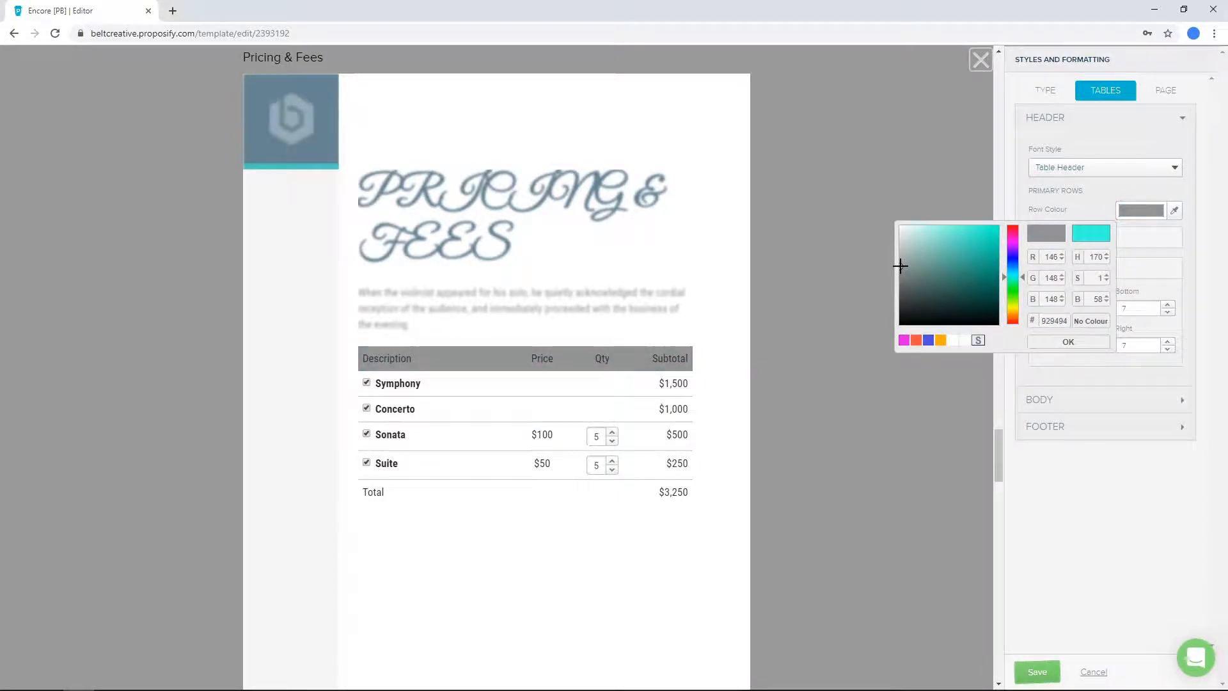
click(1068, 341)
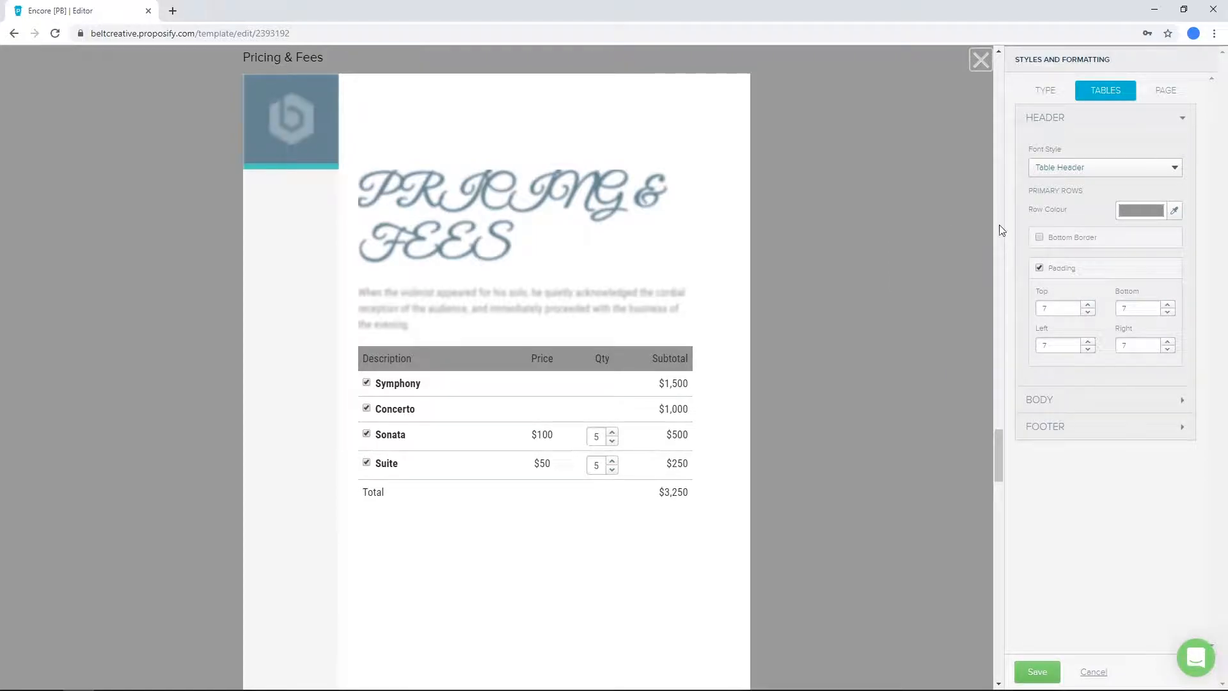
Enable a bottom border on the table header and set its size to 11.
click(1040, 237)
click(1168, 274)
click(1168, 274)
click(1169, 275)
click(1168, 275)
click(1169, 274)
click(1169, 275)
click(1168, 274)
click(1168, 274)
click(1168, 275)
click(1168, 274)
click(1168, 275)
Change the table header's bottom border colour to bright pink (ff4fff).
click(1089, 277)
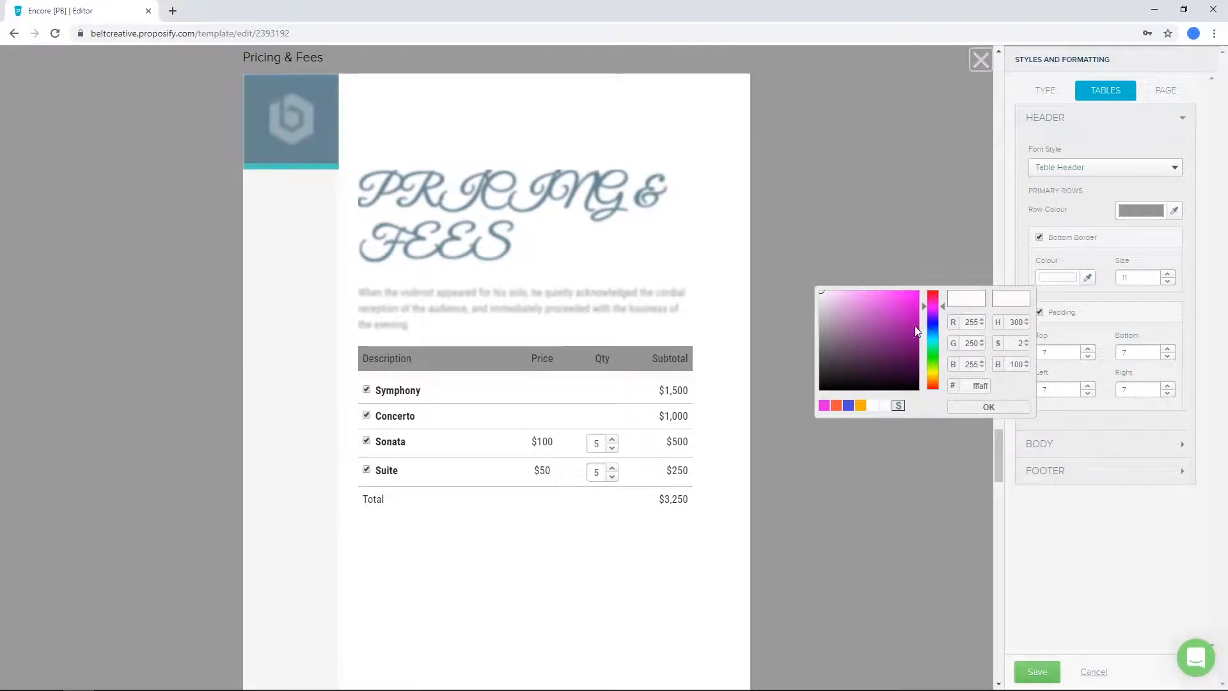
drag(884, 327, 889, 288)
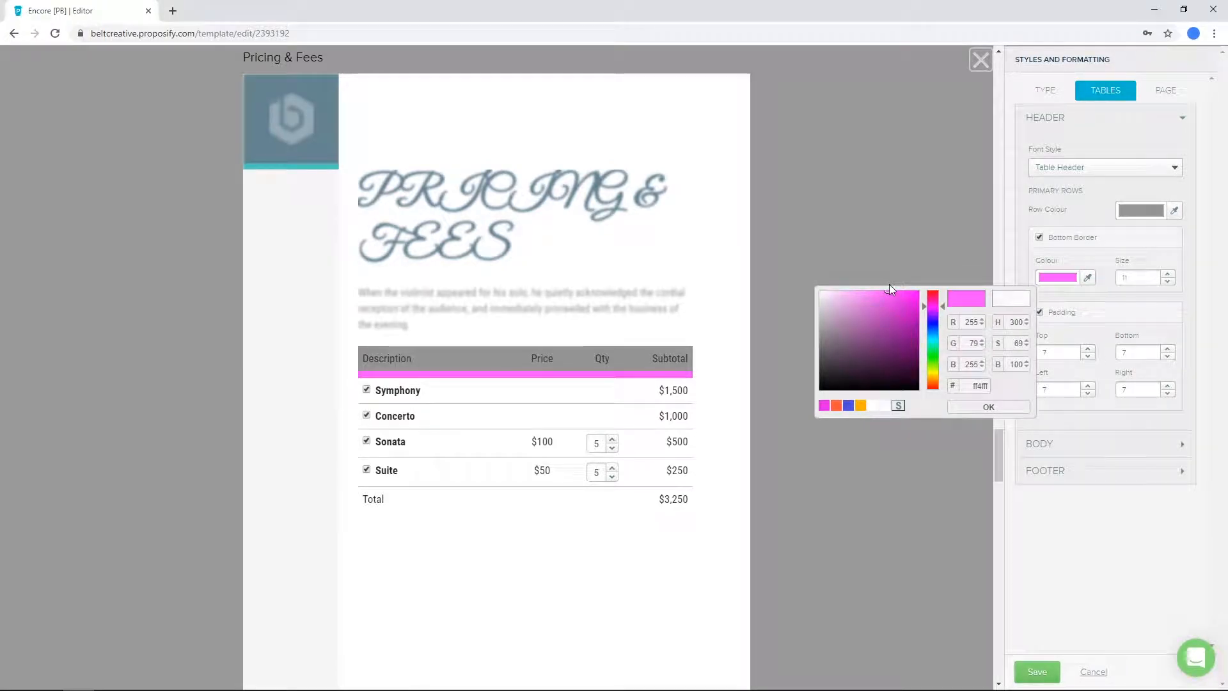
click(988, 406)
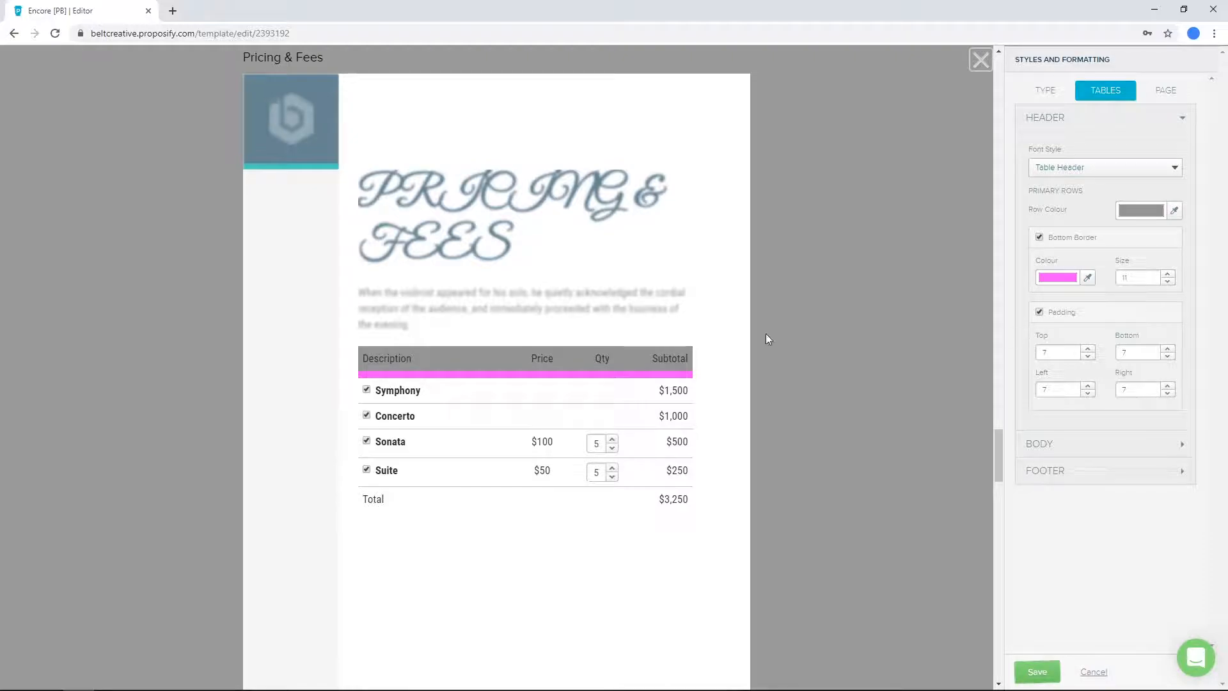
Set the table header's top padding to 0 and its bottom padding to 1.
click(1088, 356)
click(1088, 356)
click(1088, 356)
click(1089, 356)
click(1088, 357)
click(1088, 356)
click(1088, 356)
click(1169, 356)
click(1169, 356)
click(1168, 356)
click(1168, 356)
click(1168, 357)
click(1168, 357)
Set the table header's left and right padding to 20 each.
click(1088, 386)
click(1088, 386)
click(1088, 386)
click(1088, 386)
click(1088, 386)
click(1088, 386)
click(1088, 386)
click(1089, 386)
click(1088, 385)
click(1088, 386)
click(1088, 386)
click(1088, 386)
click(1168, 385)
click(1168, 386)
click(1168, 386)
click(1168, 386)
click(1168, 386)
click(1168, 386)
click(1168, 386)
click(1168, 386)
click(1168, 386)
click(1168, 386)
click(1168, 386)
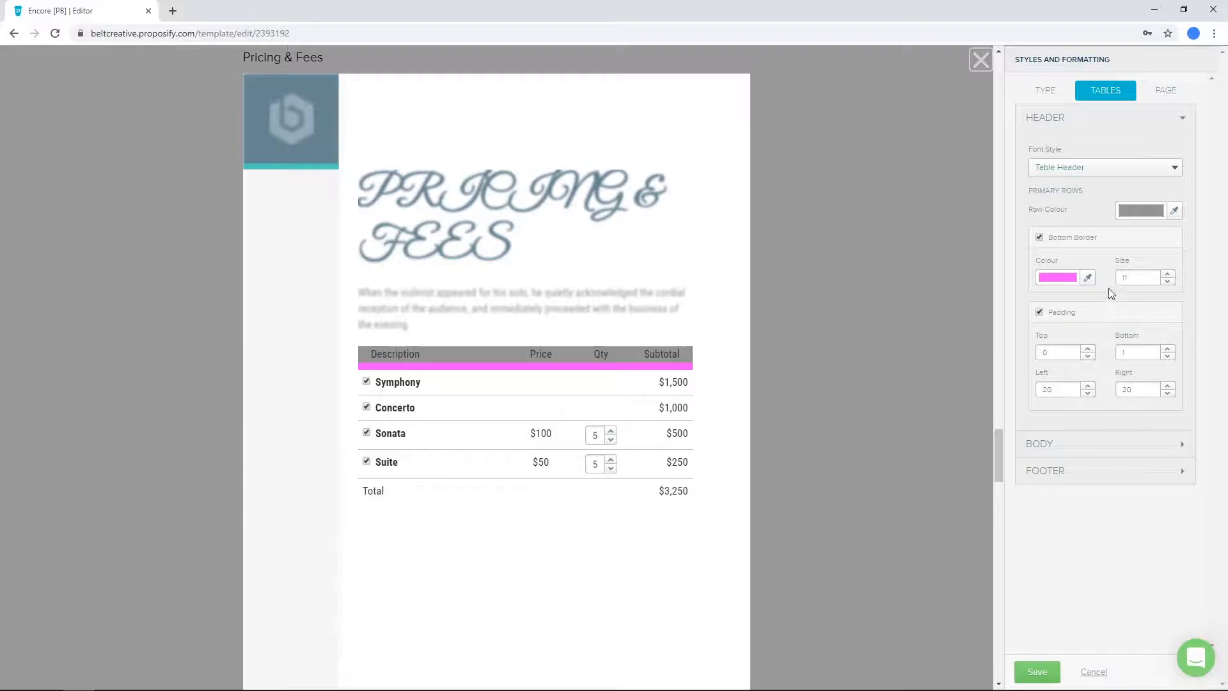
Try the Quote font style on the table header and set its font style to Heading 3.
click(1070, 169)
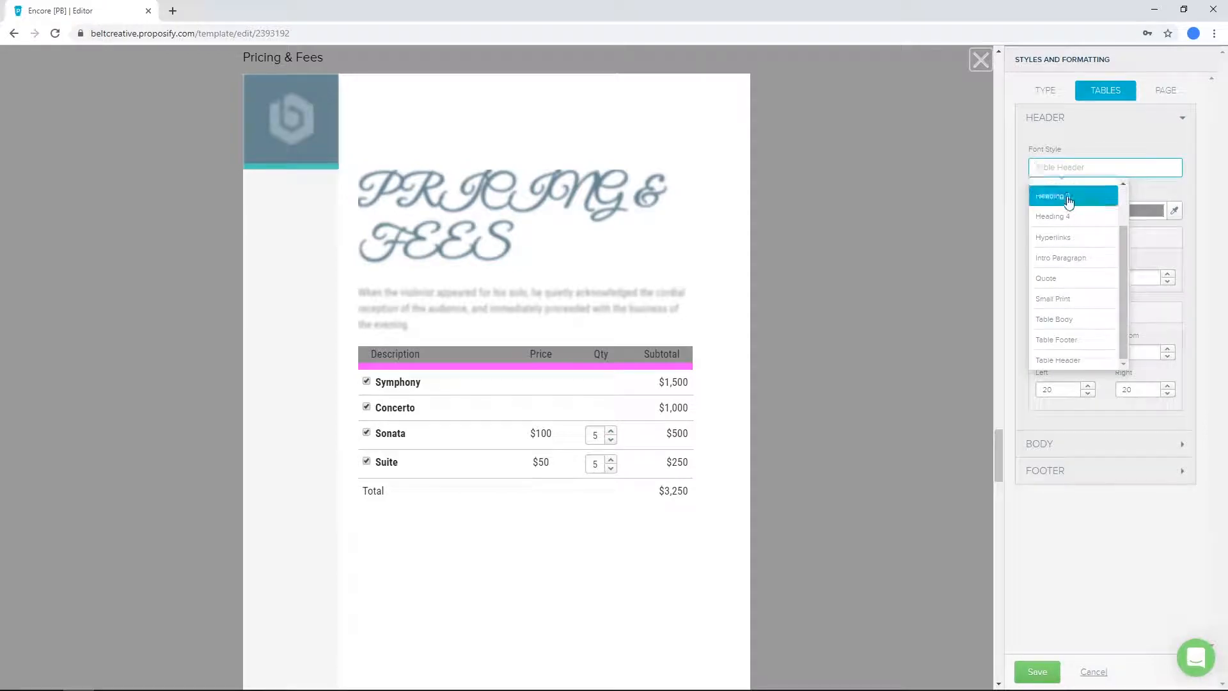
click(1070, 279)
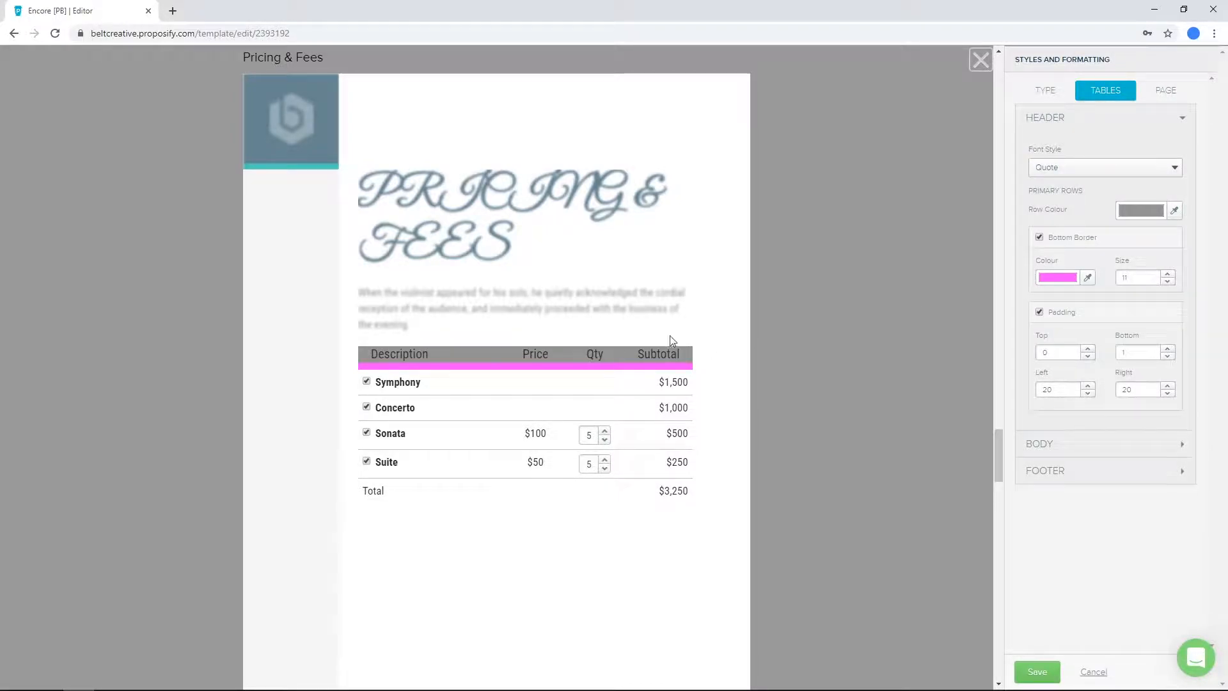
click(1050, 167)
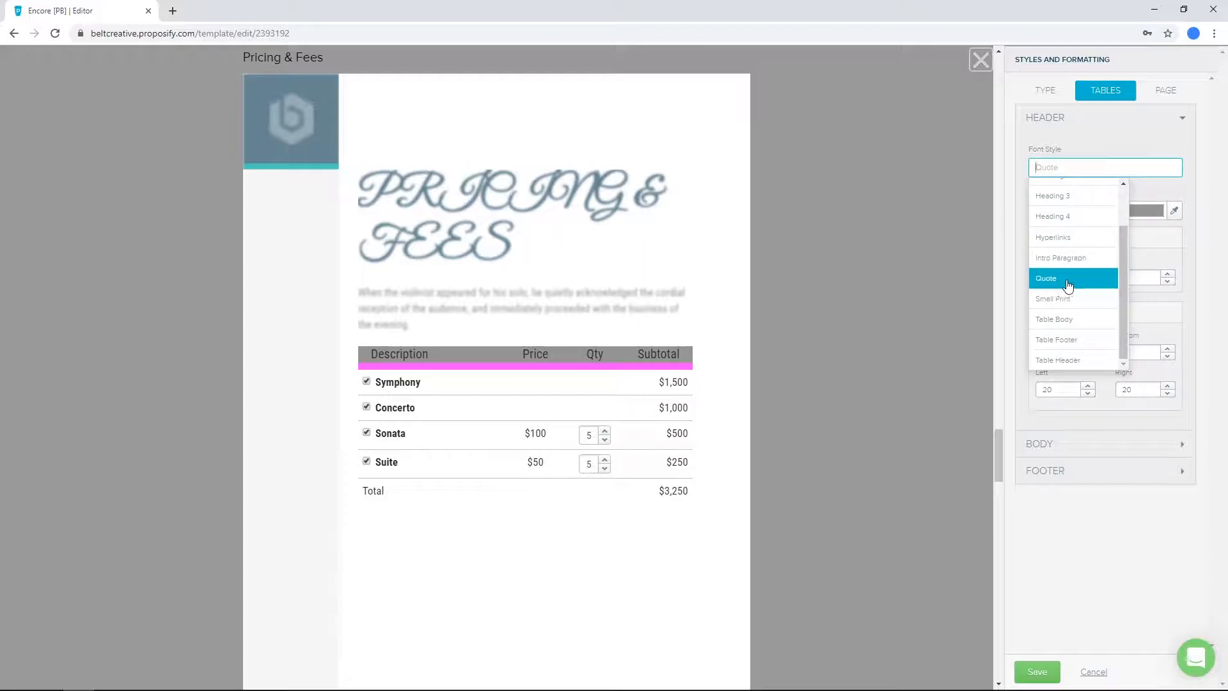
click(1068, 251)
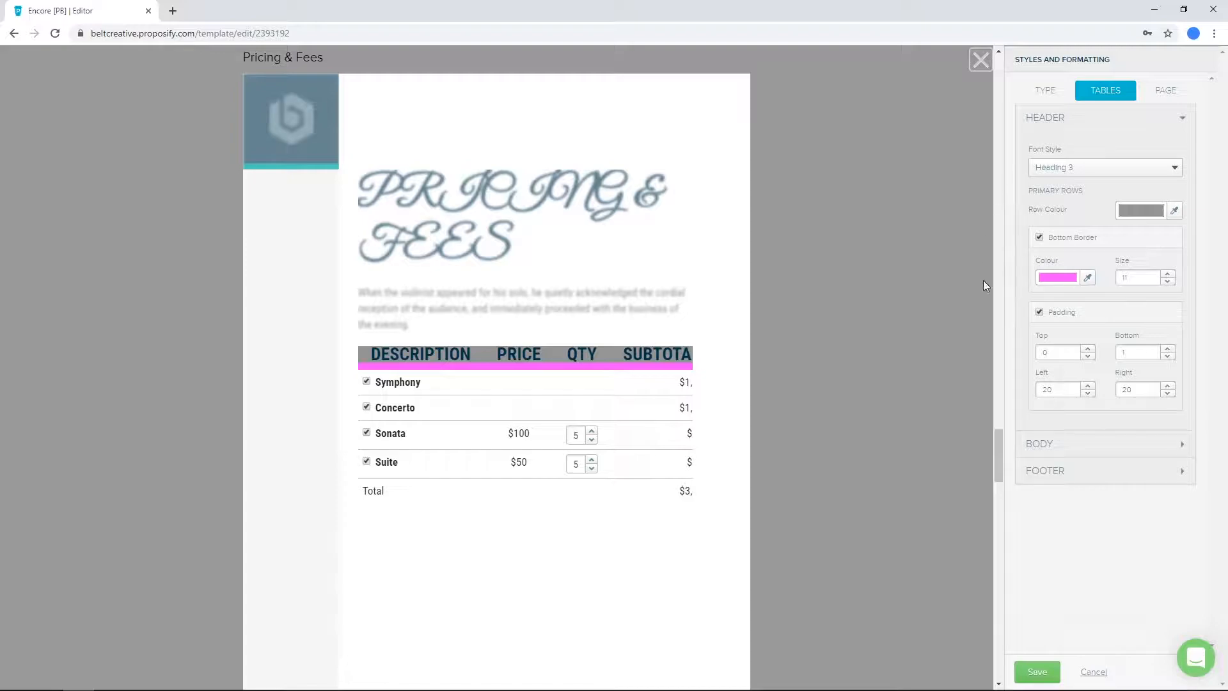
Set the table header's font style to Table Header and save the styles.
click(1072, 168)
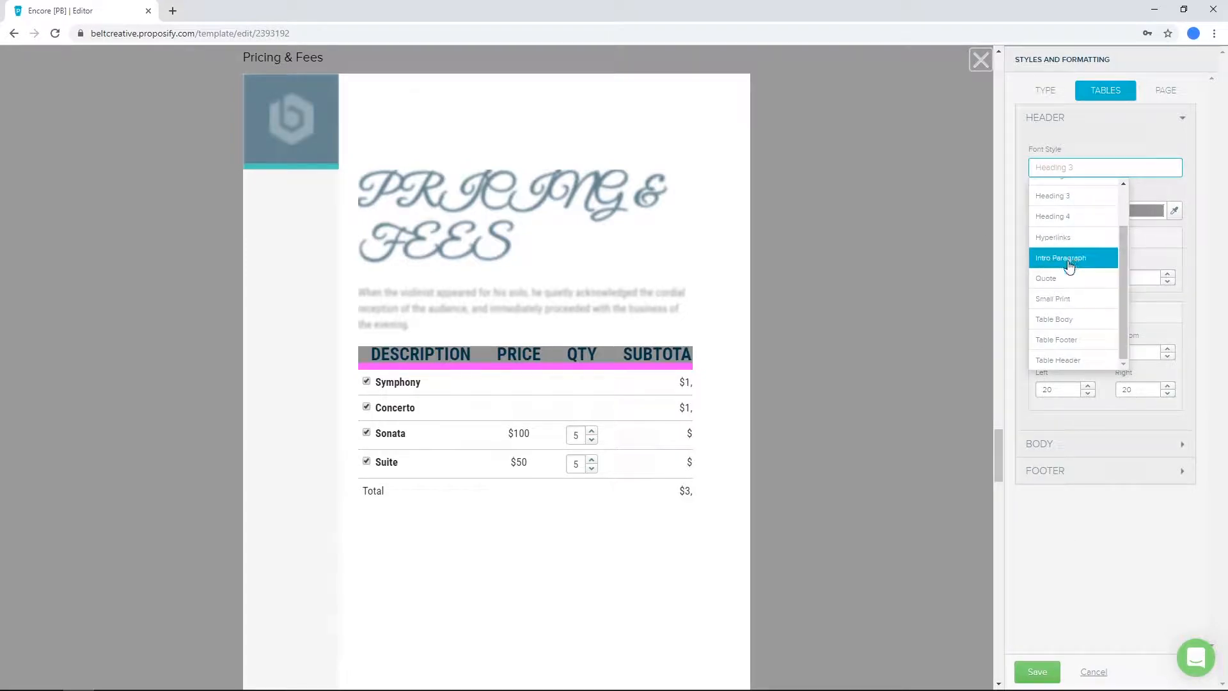
click(1067, 360)
click(1037, 672)
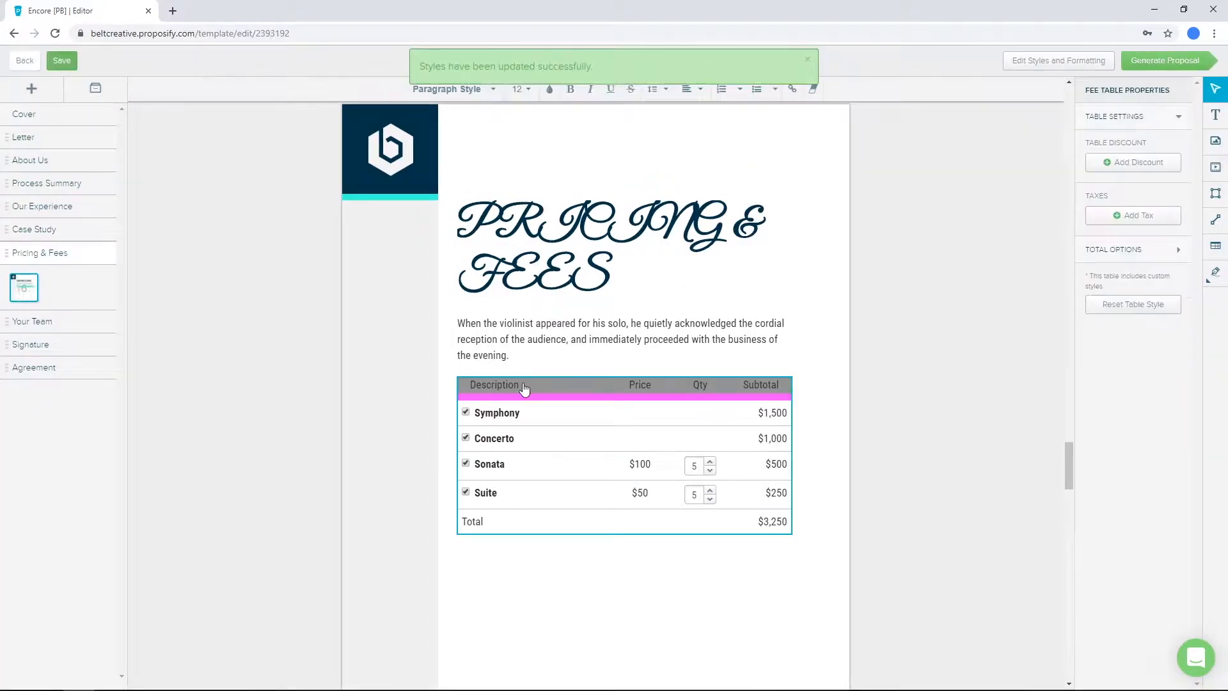
Apply the Heading 4 style to the Description header cell of the fee table on the Pricing & Fees page.
click(518, 389)
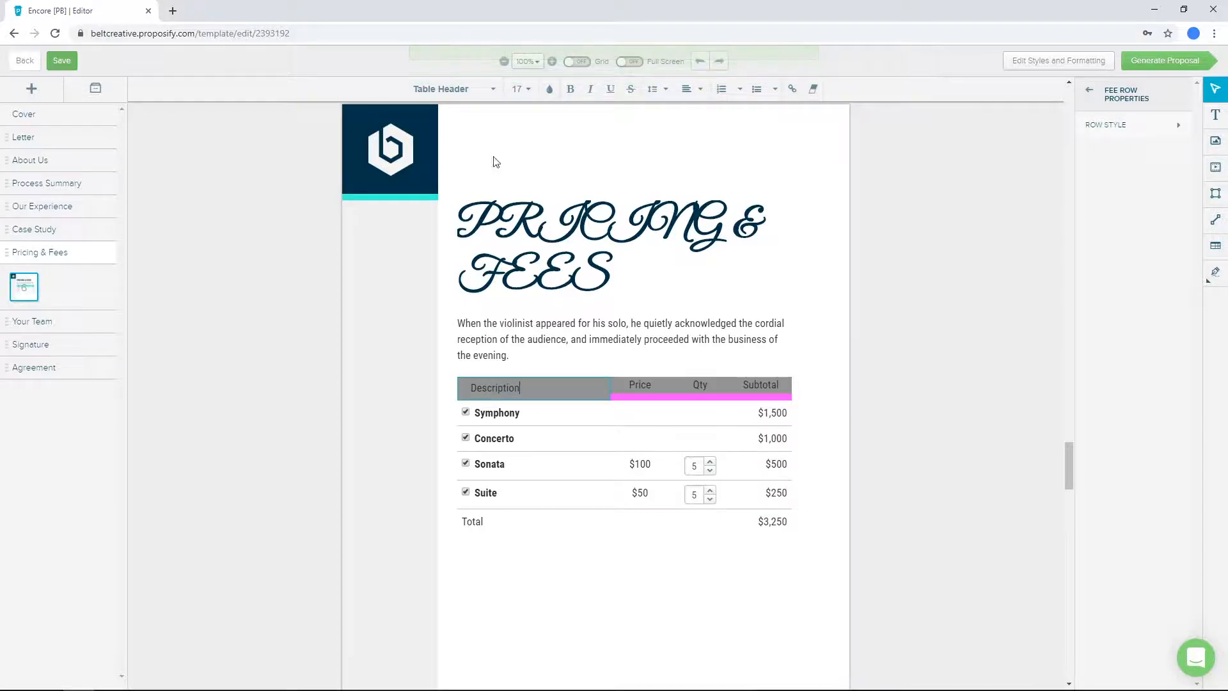
click(474, 93)
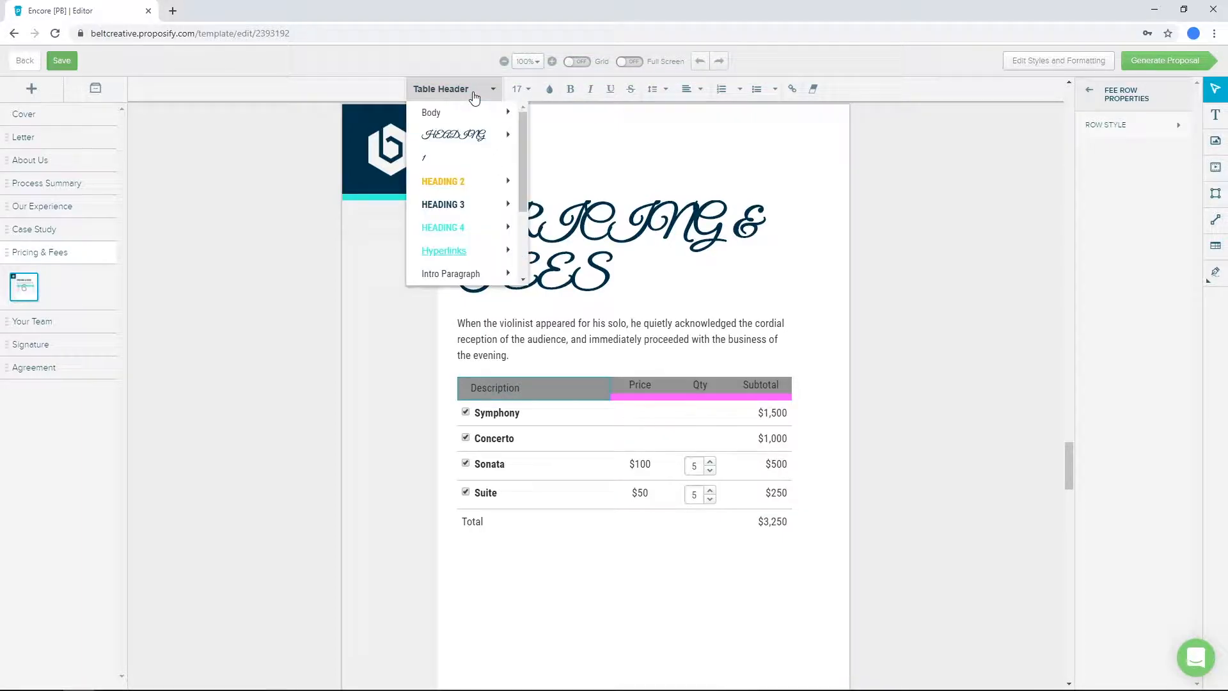
click(474, 229)
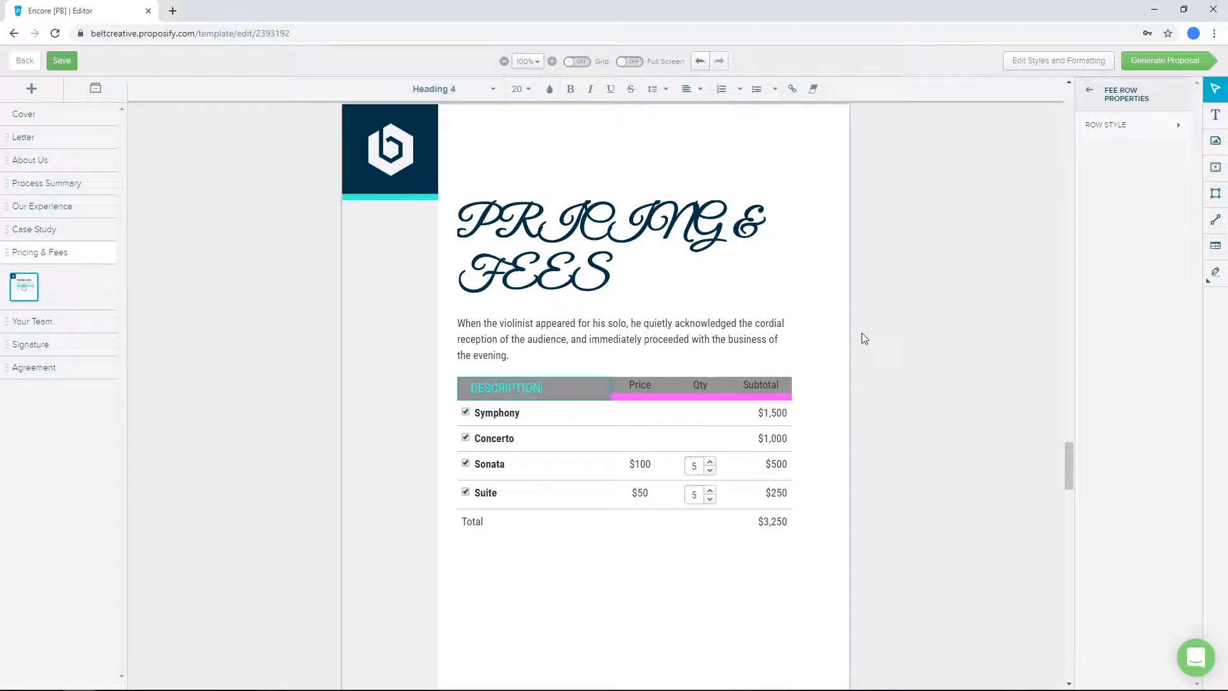
click(846, 352)
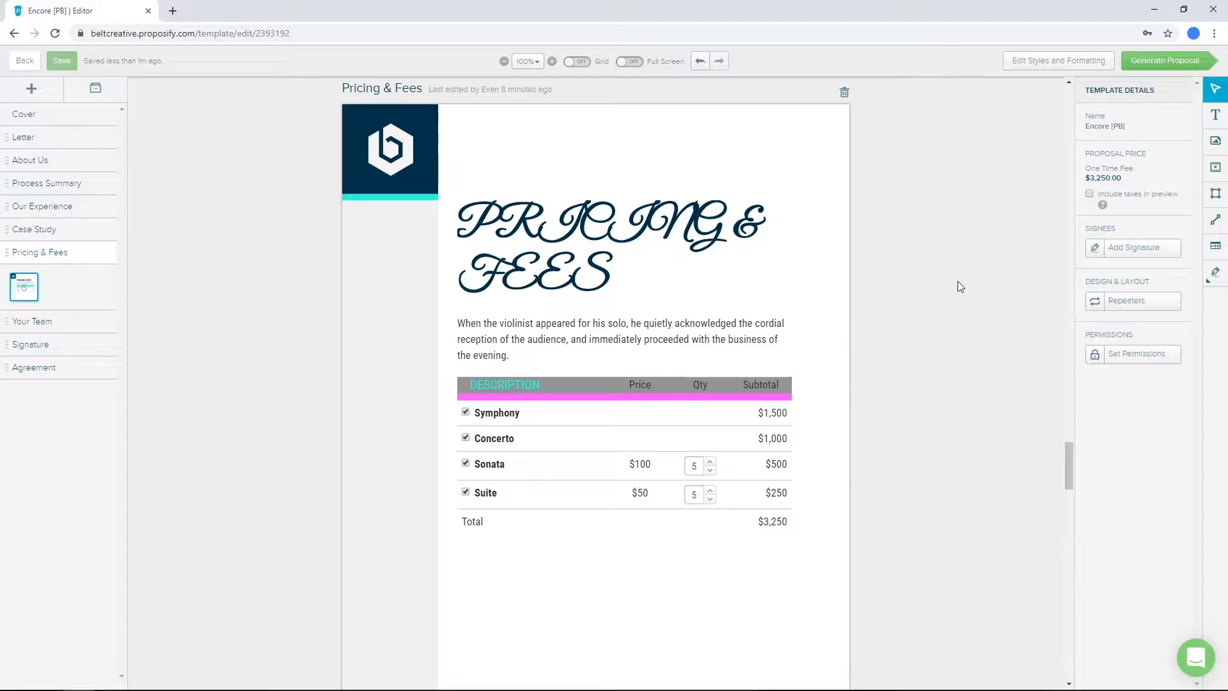
Set the table header's font style to Heading 3 in the template's table styles and save the styles.
click(1044, 64)
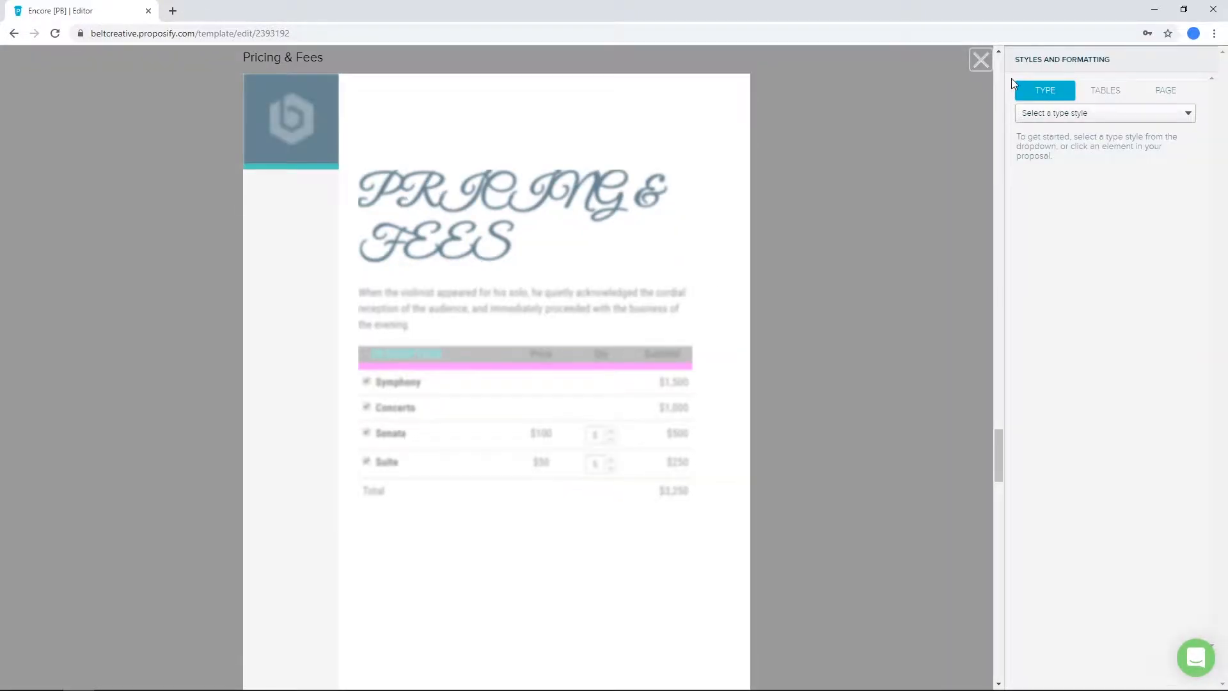
click(1104, 90)
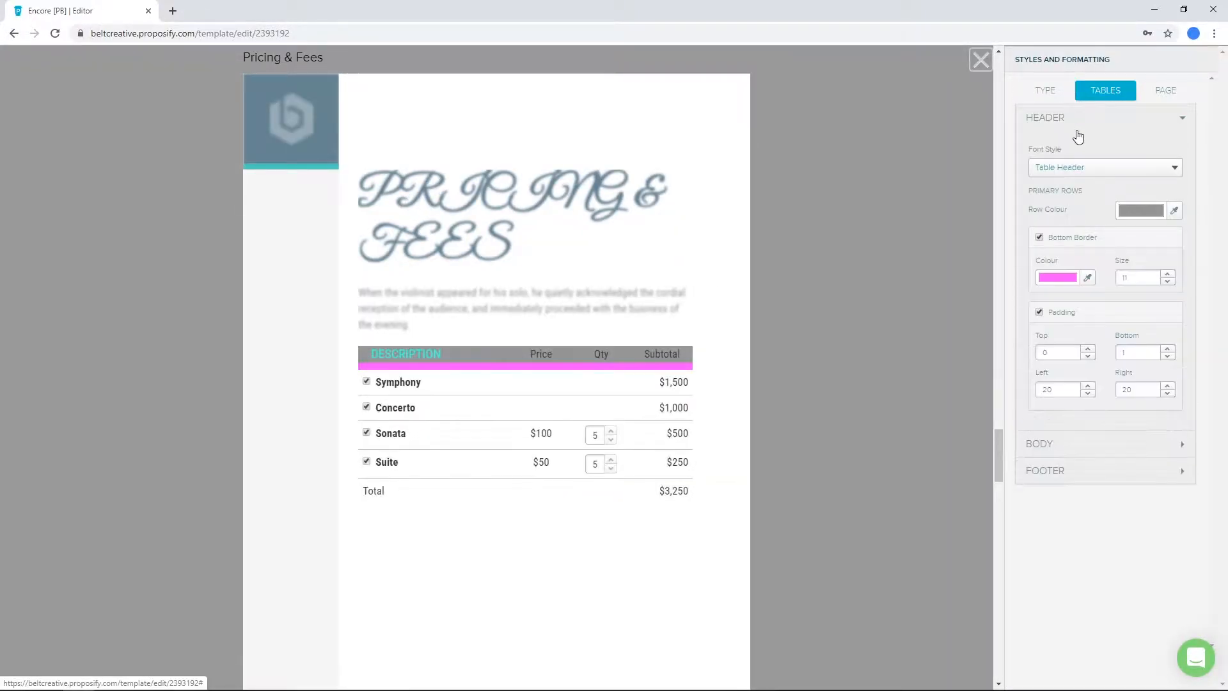
click(1061, 167)
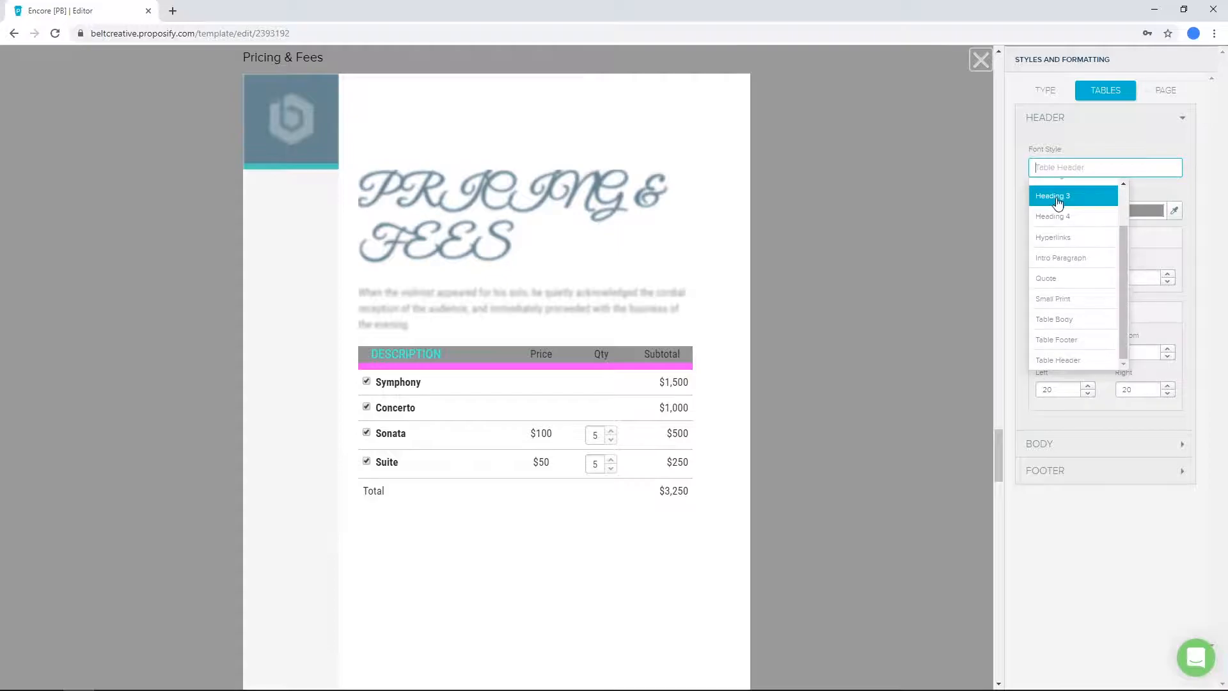
scroll(1065, 231, up, 1)
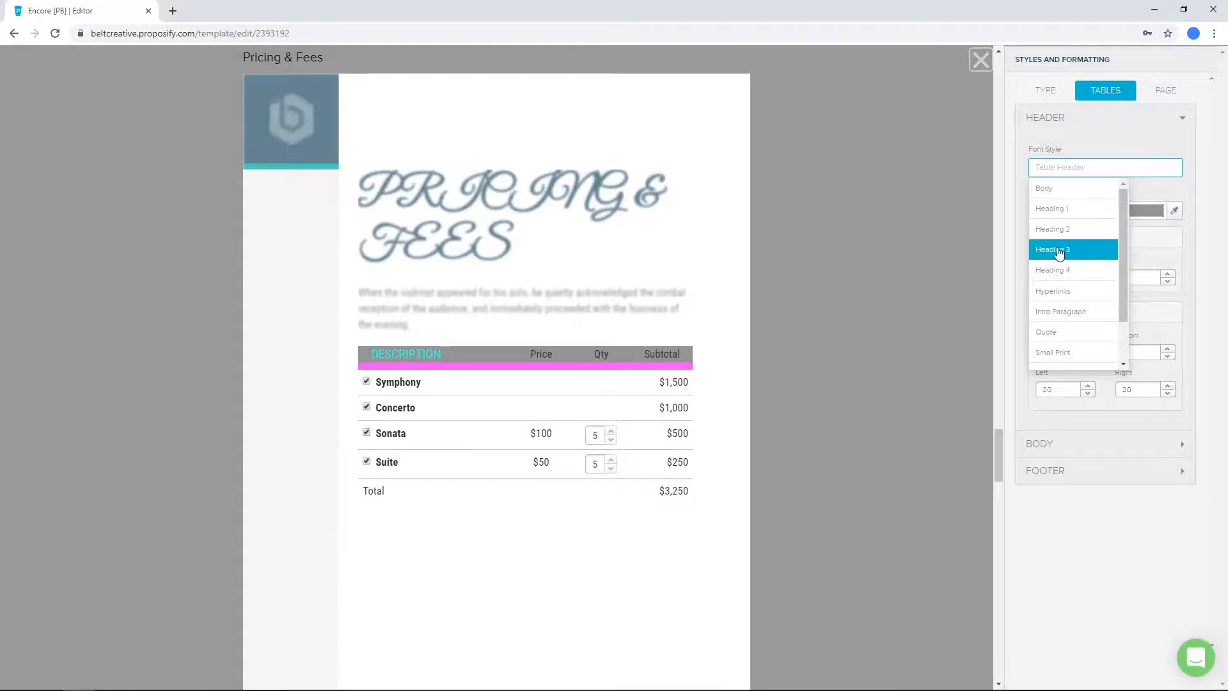
click(1058, 251)
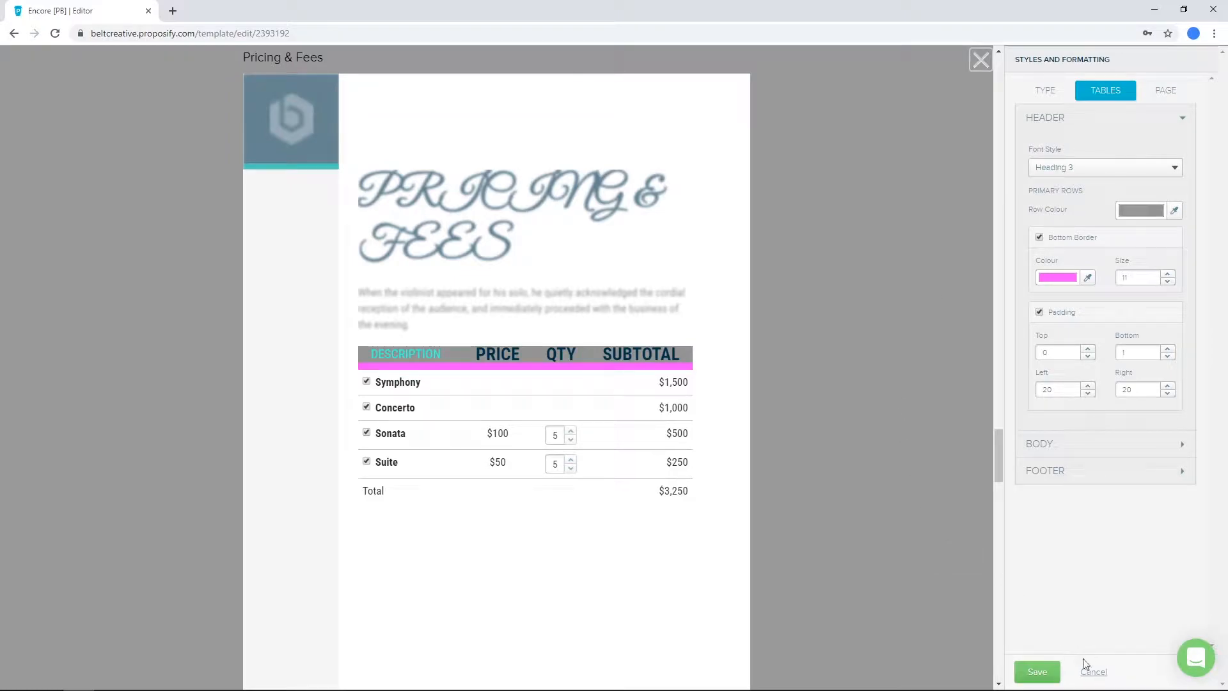
click(1037, 672)
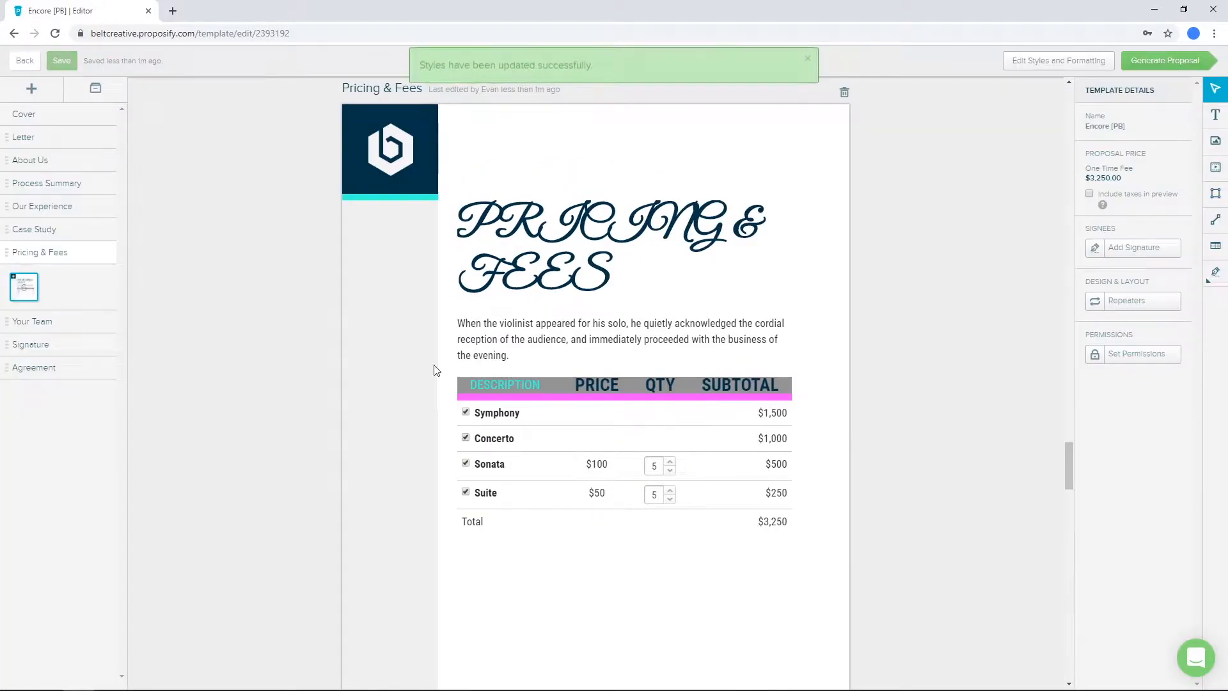
Clear the custom formatting from the Description text in the fee table's header.
click(499, 392)
drag(547, 387, 473, 388)
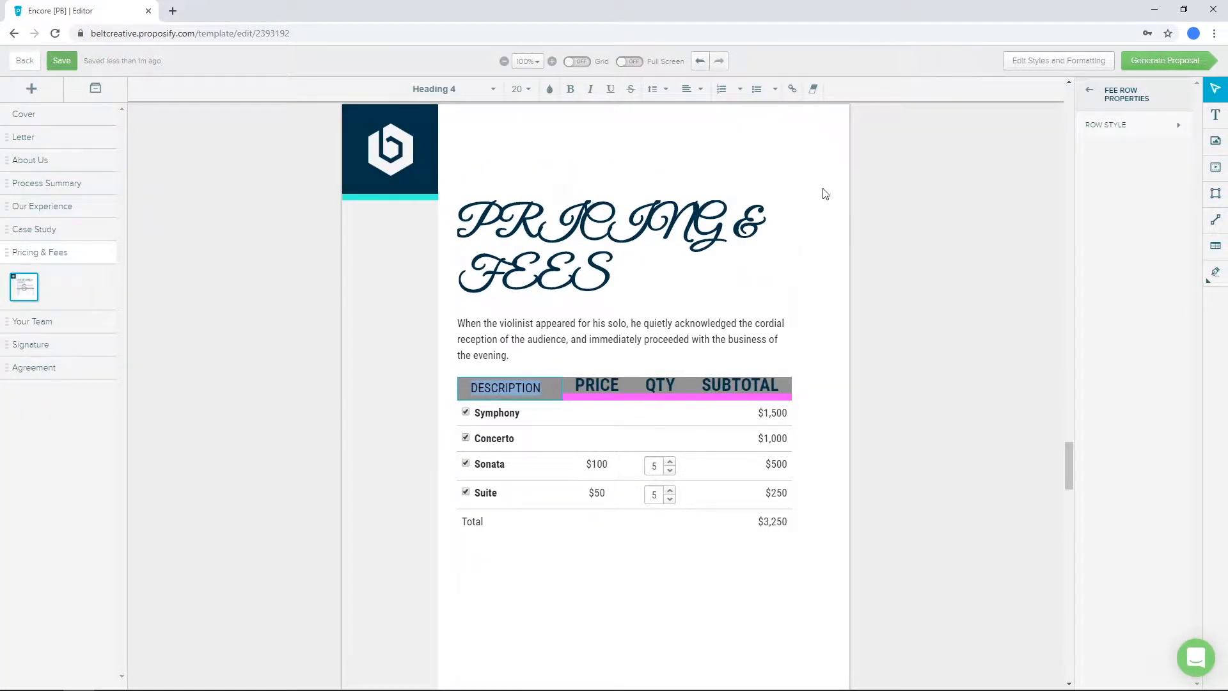
click(814, 93)
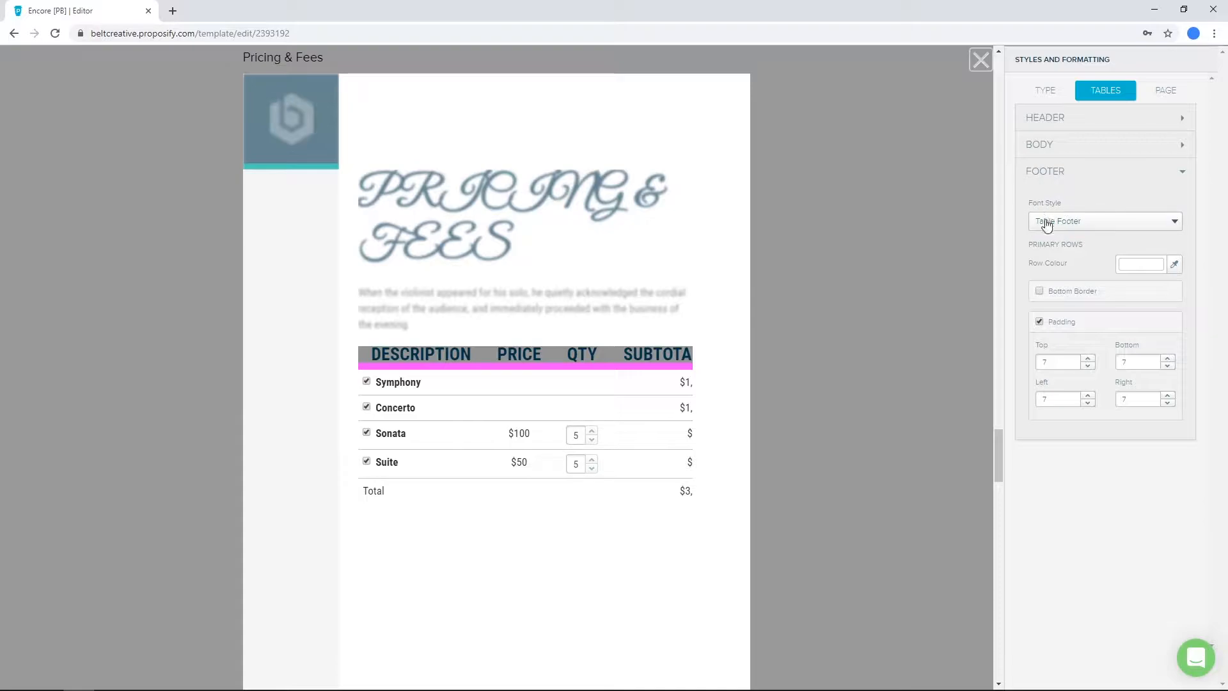
Set the table footer's row colour to bright green (about 57e320).
click(1137, 265)
drag(976, 334, 984, 285)
click(1014, 349)
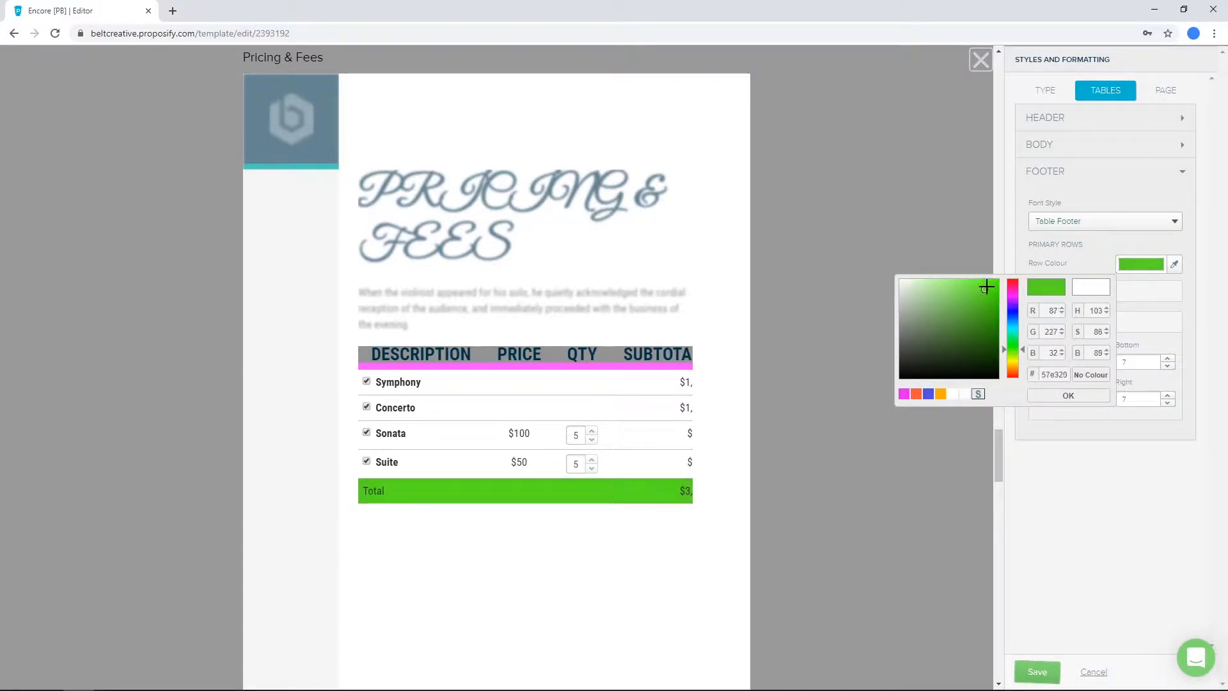
click(1062, 396)
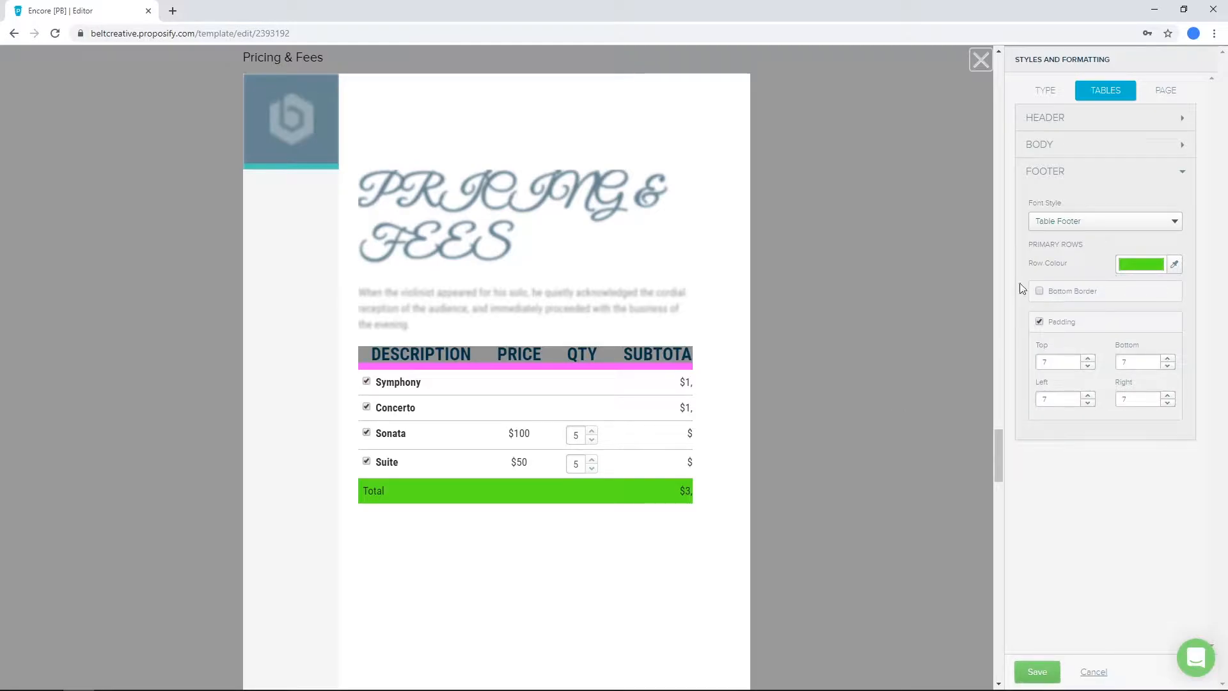
Enable the table footer's bottom border and set its size to 12.
click(1040, 291)
click(1168, 328)
click(1168, 328)
click(1168, 329)
click(1167, 329)
click(1168, 328)
click(1167, 329)
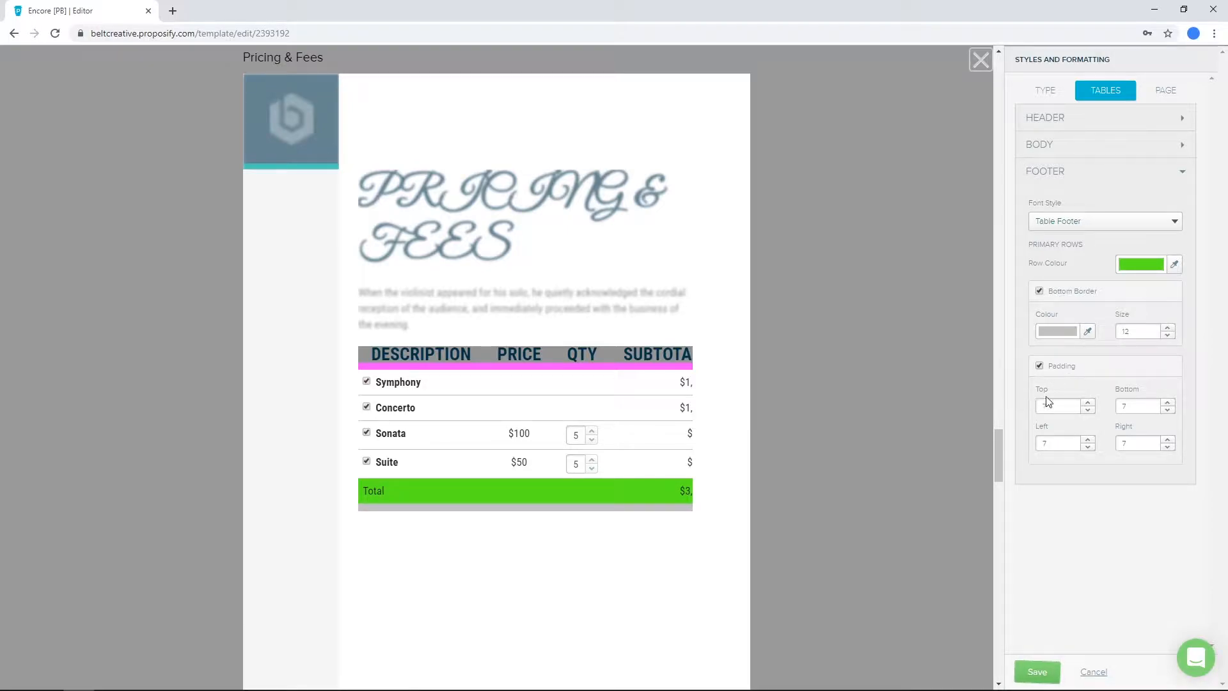
Set the table footer's top and bottom padding to 2 each.
click(1088, 410)
click(1088, 410)
click(1088, 410)
click(1088, 410)
click(1088, 410)
click(1167, 410)
click(1168, 410)
click(1167, 410)
click(1168, 410)
click(1167, 410)
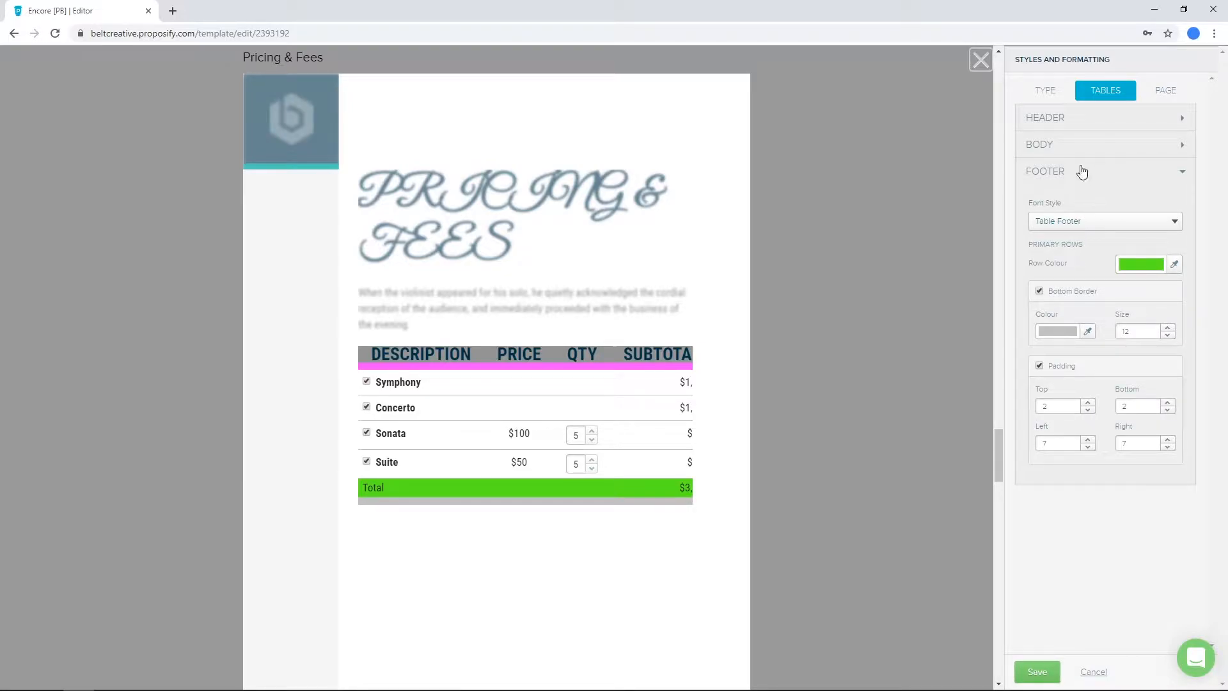
Set the row colour of the table body's alternate rows to light grey (cfcfcf).
click(1062, 152)
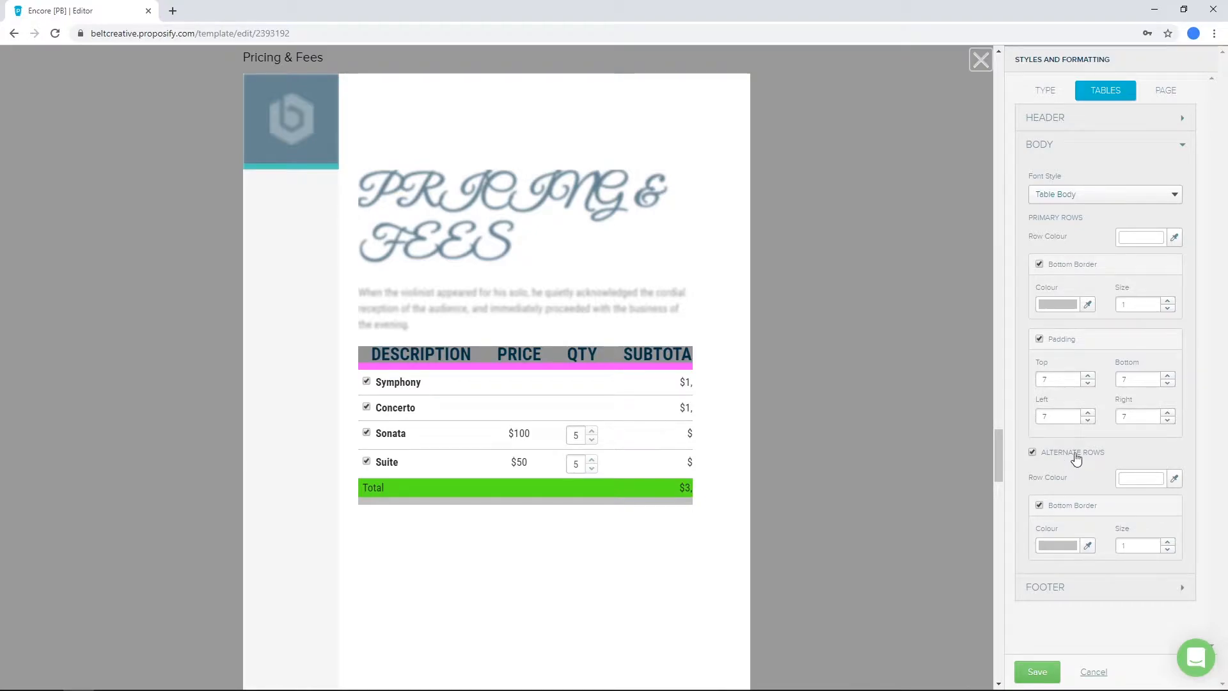
click(1138, 479)
drag(900, 500, 901, 514)
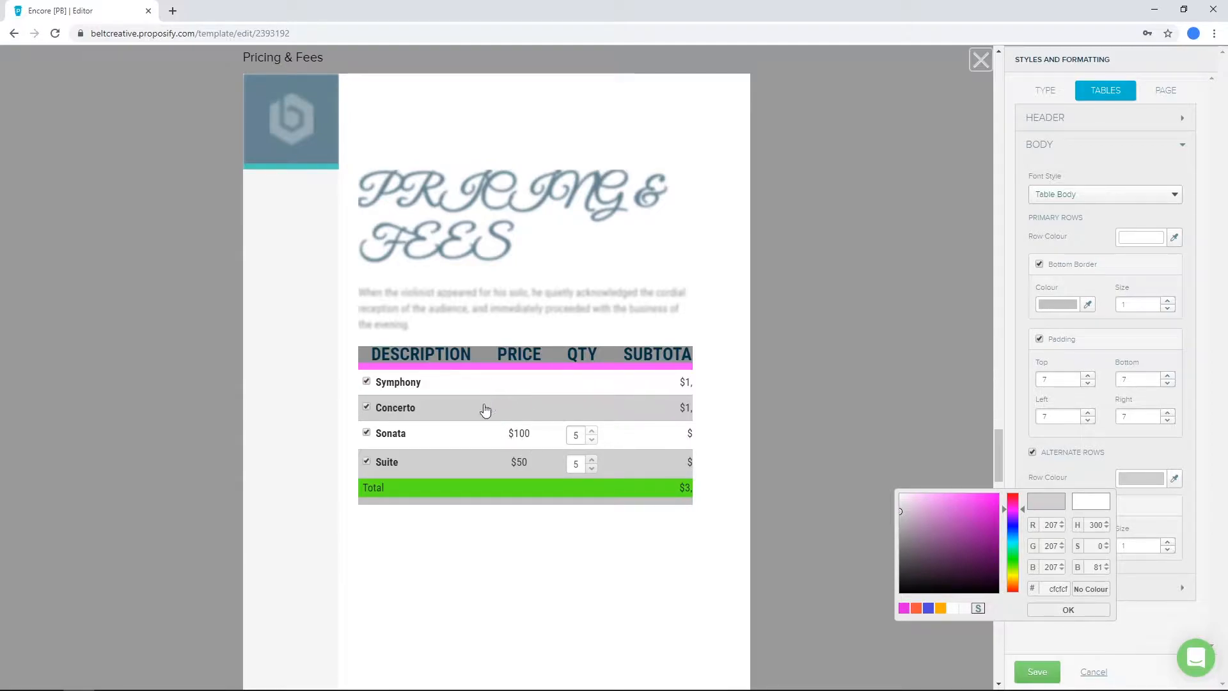
click(1066, 611)
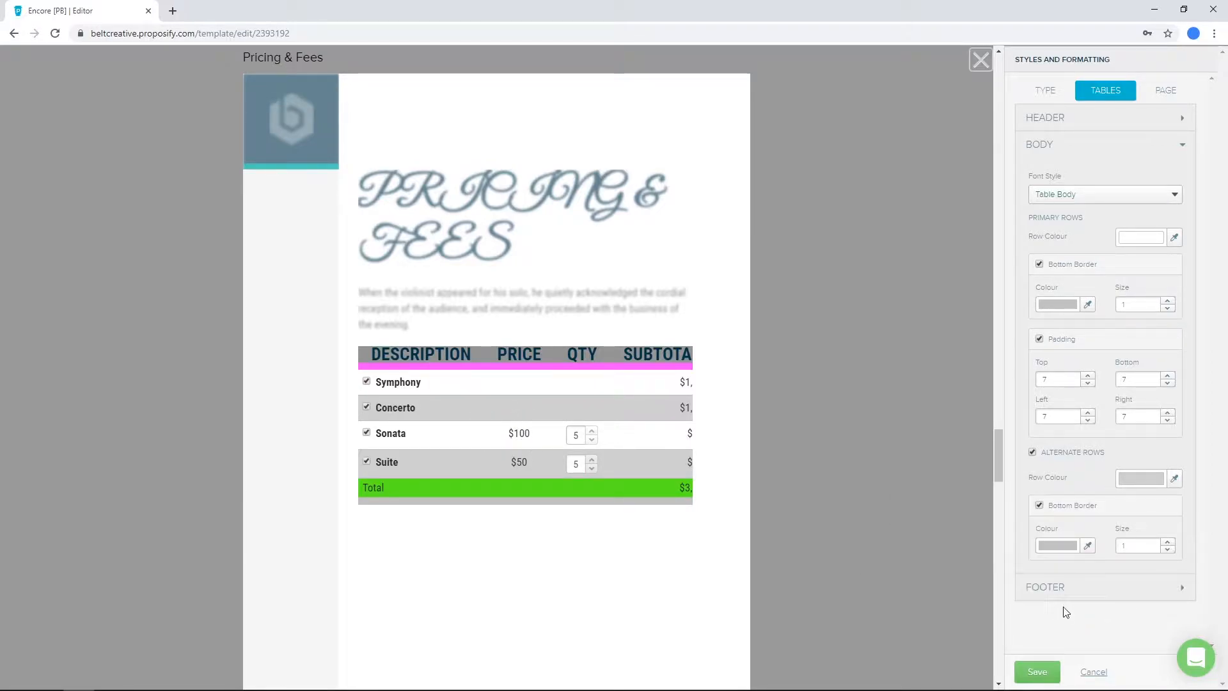
Set the bottom border of the table body's alternate rows to orange with a size of 7.
click(1057, 545)
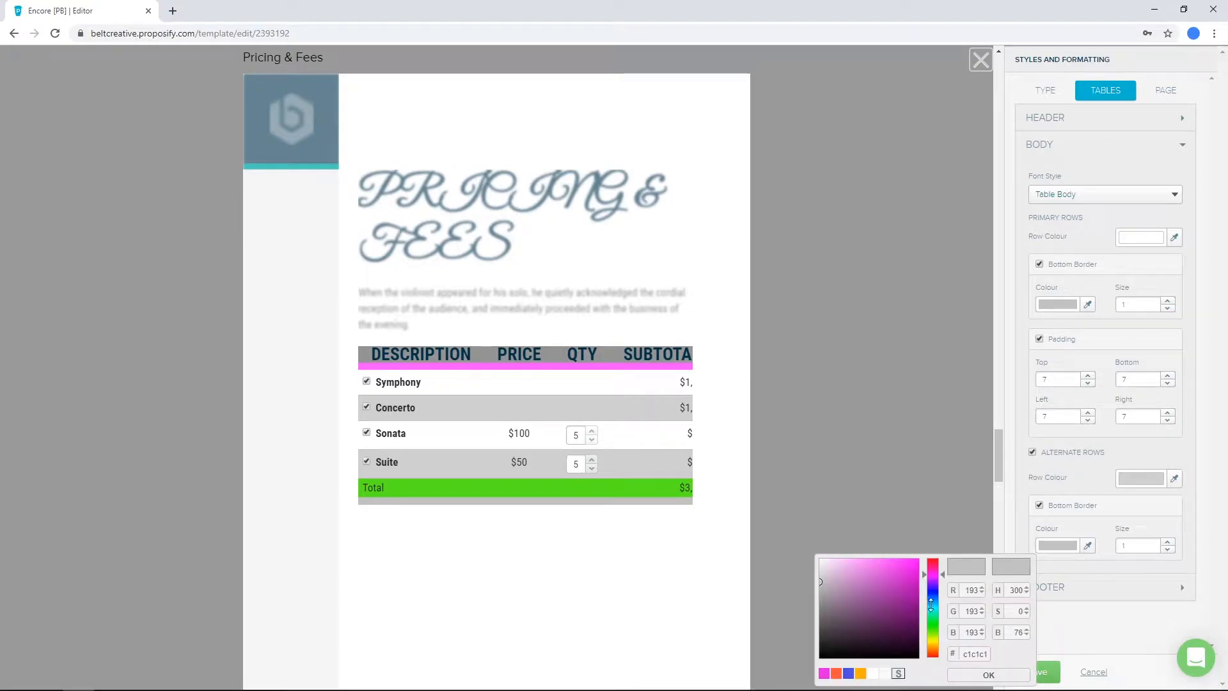
click(861, 673)
click(1004, 671)
click(1169, 544)
click(1169, 543)
click(1169, 544)
click(1169, 543)
click(1170, 544)
click(1170, 544)
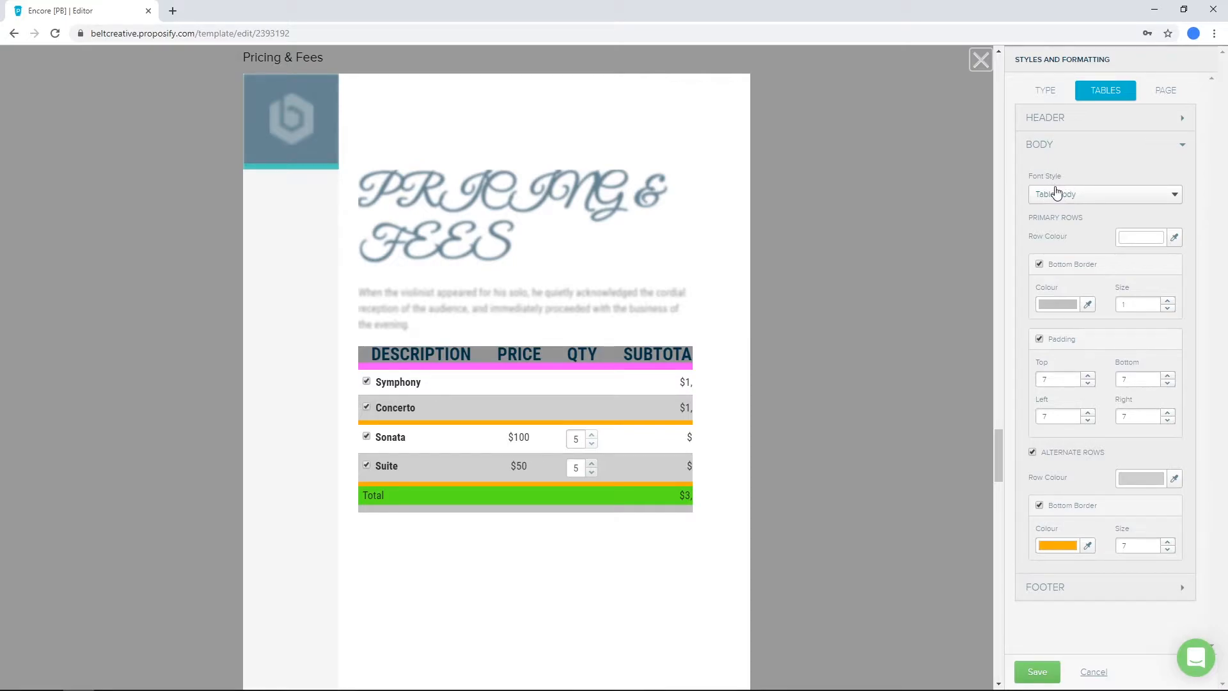
Try the Letter and Legal page sizes on the template's pages and set the page size back to A4.
click(1166, 91)
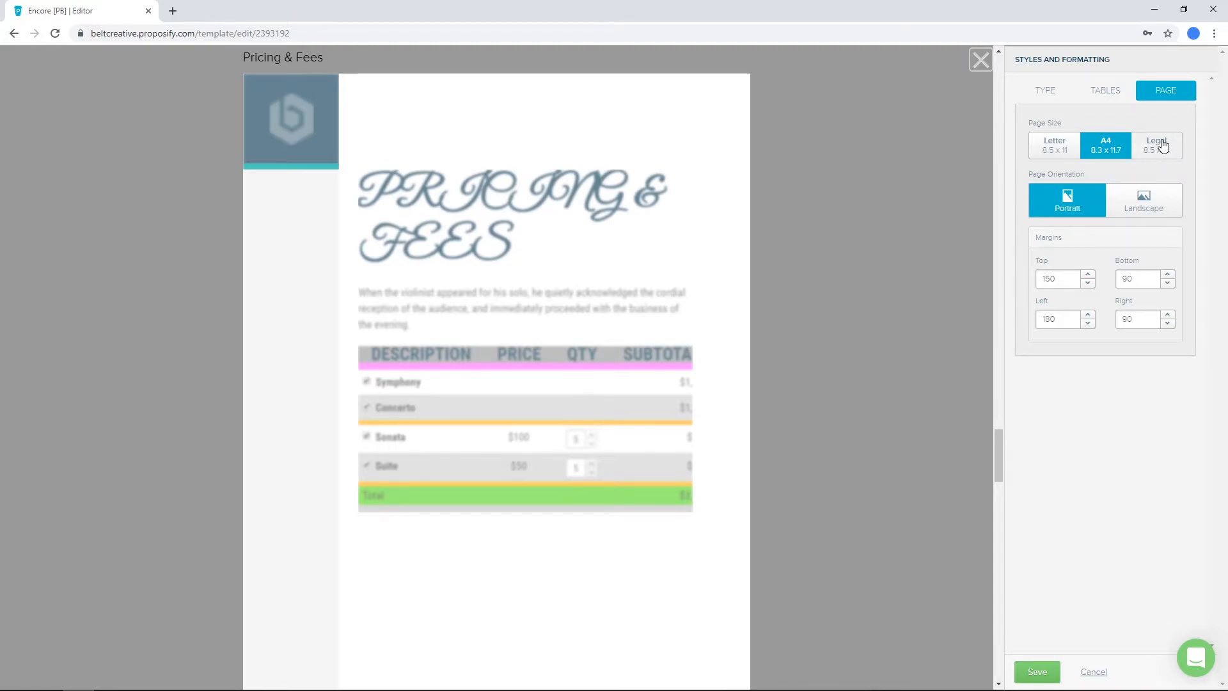
click(1054, 148)
scroll(657, 375, up, 4)
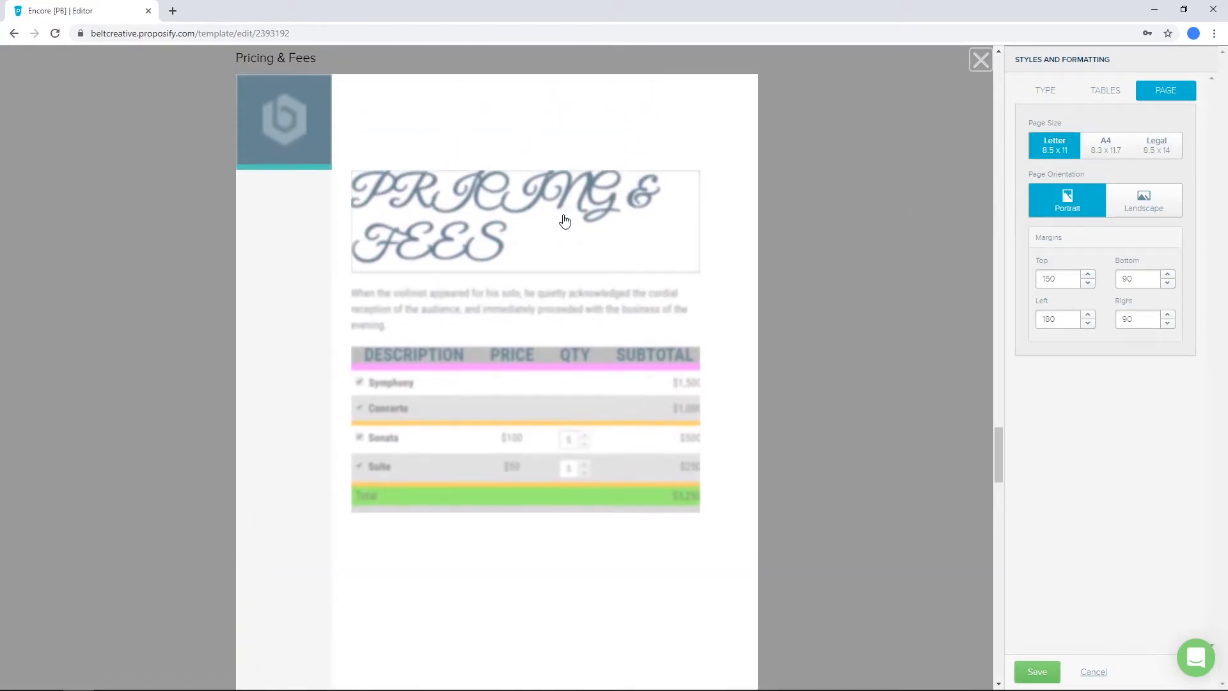
click(1106, 145)
scroll(625, 256, up, 4)
scroll(625, 255, down, 9)
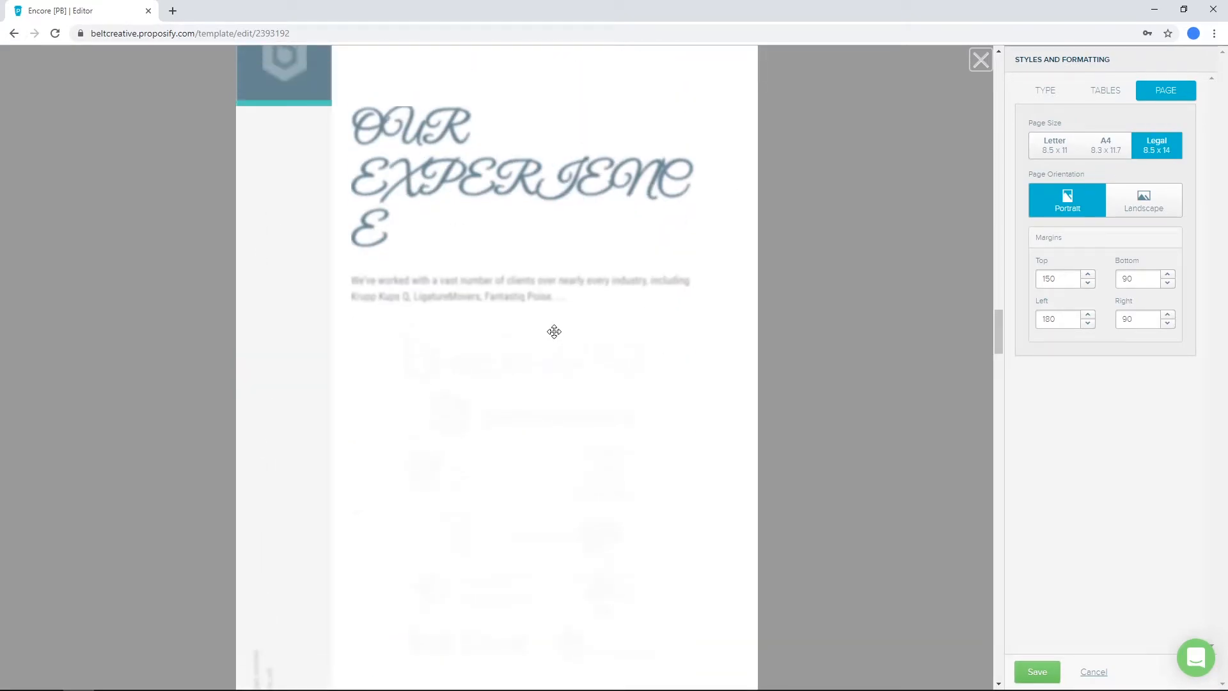
scroll(554, 332, up, 1)
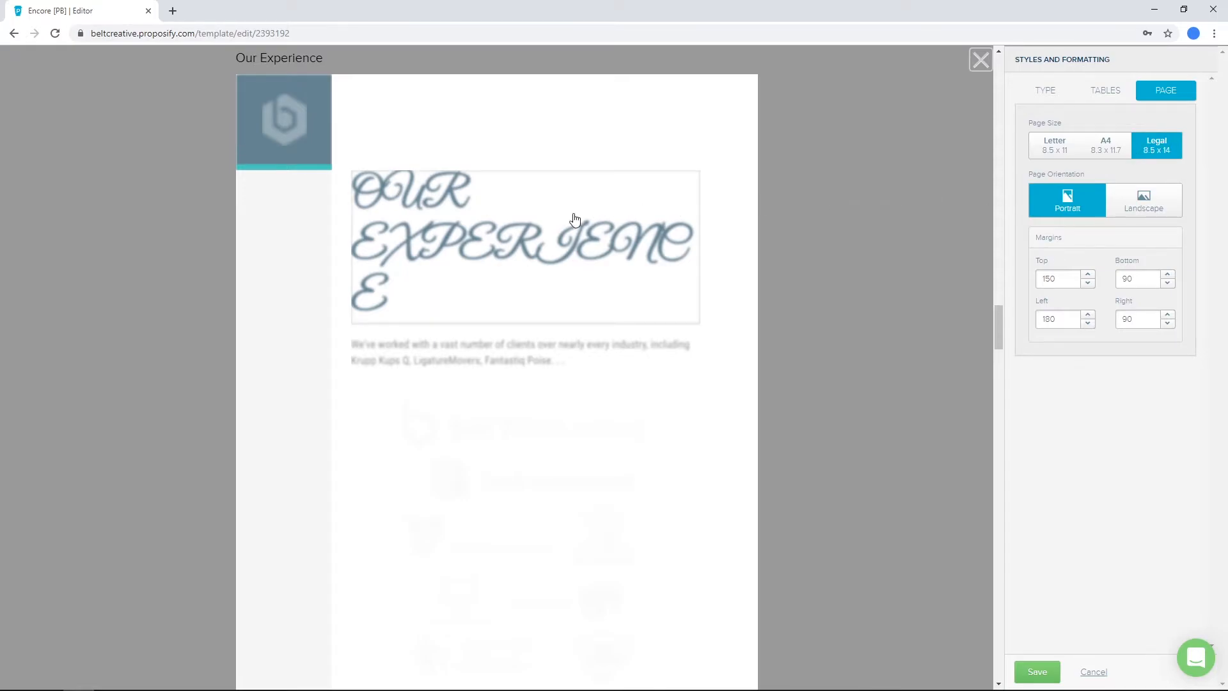
scroll(297, 228, down, 3)
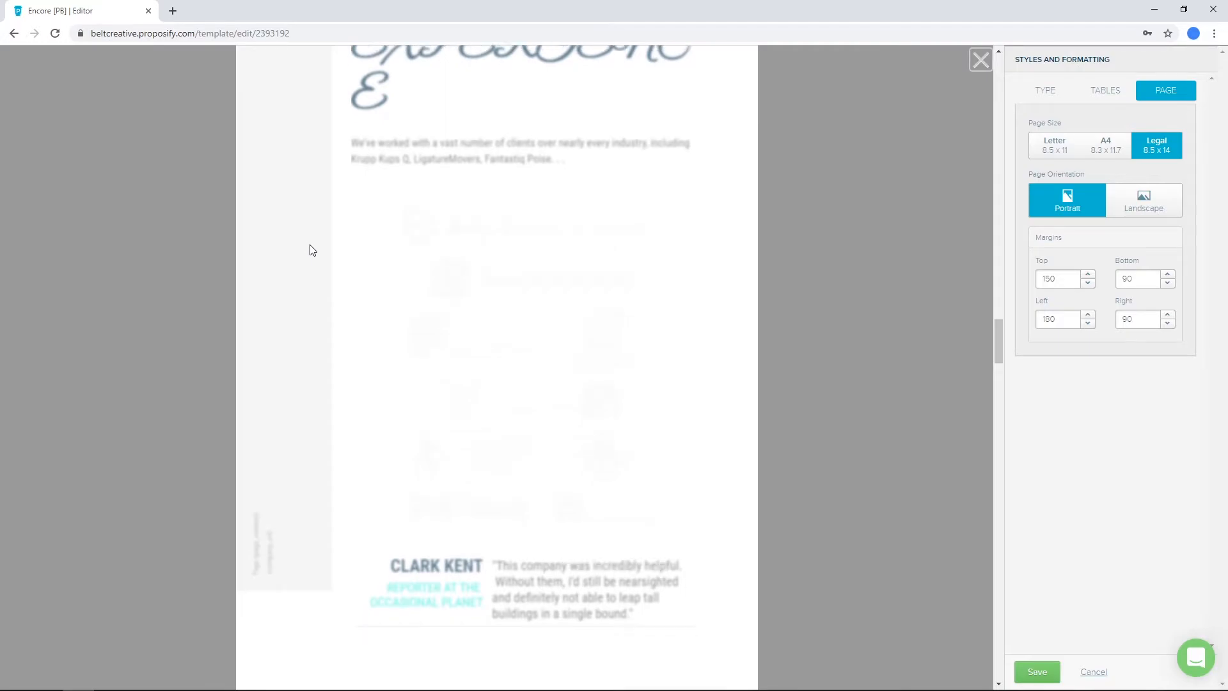
scroll(319, 269, down, 1)
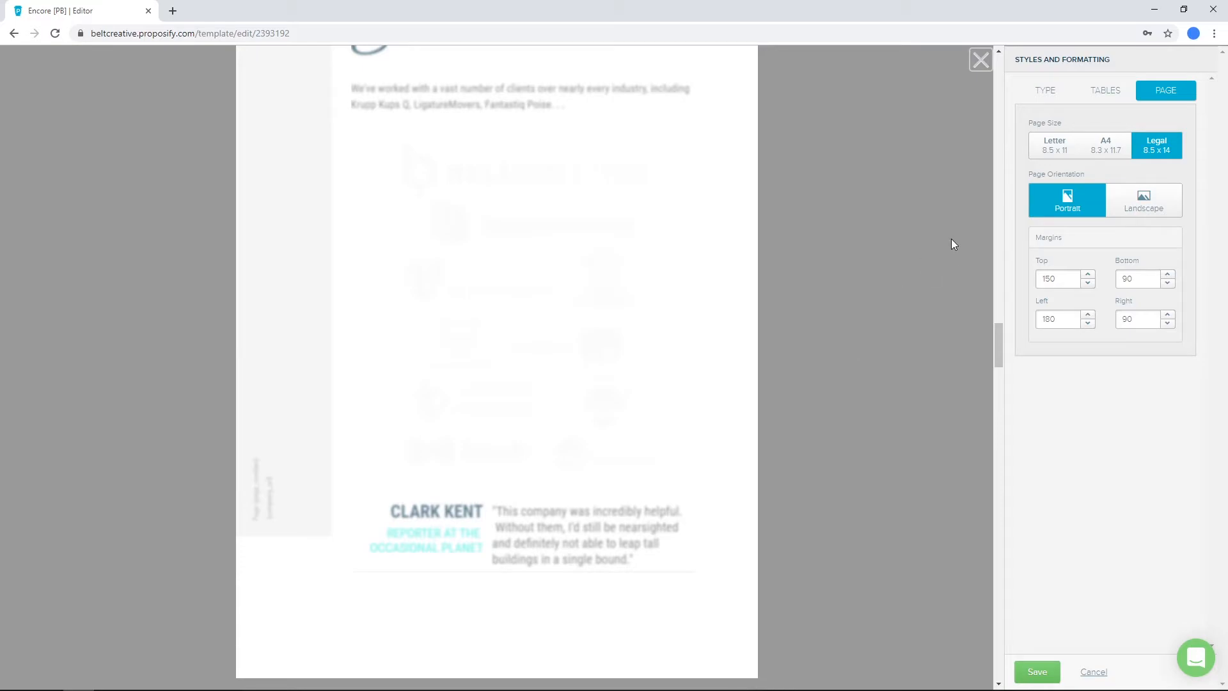
click(1104, 146)
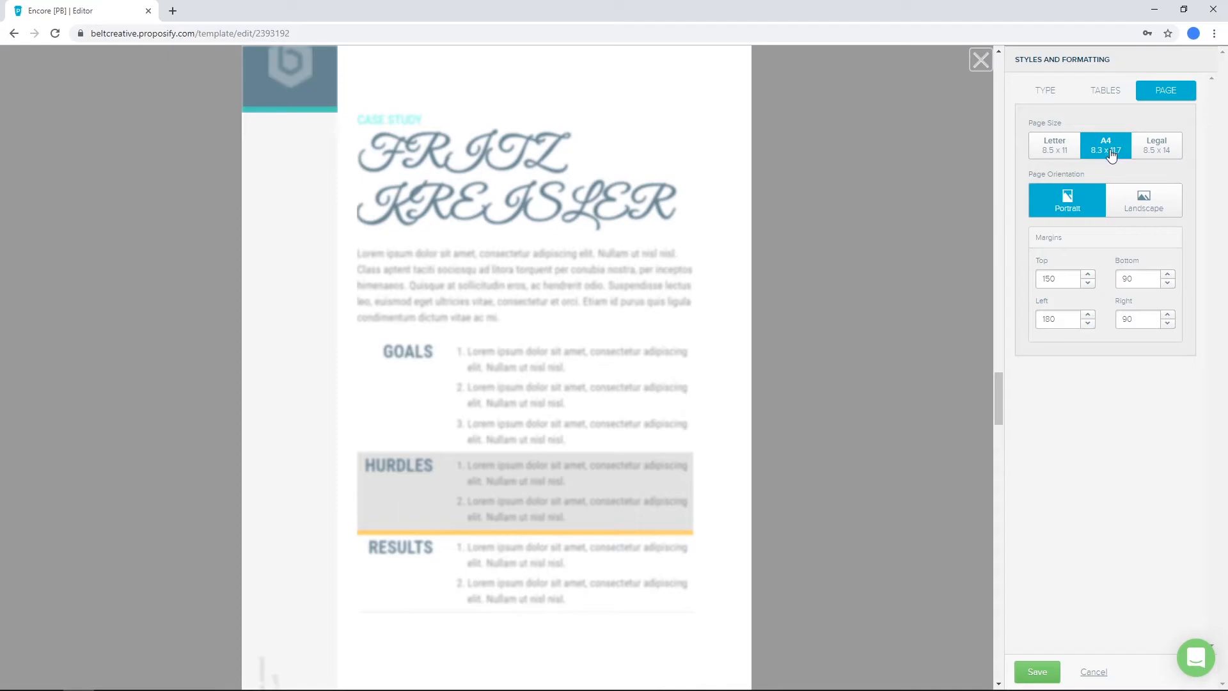
Try the Landscape page orientation on the template and switch back to Portrait.
click(1153, 202)
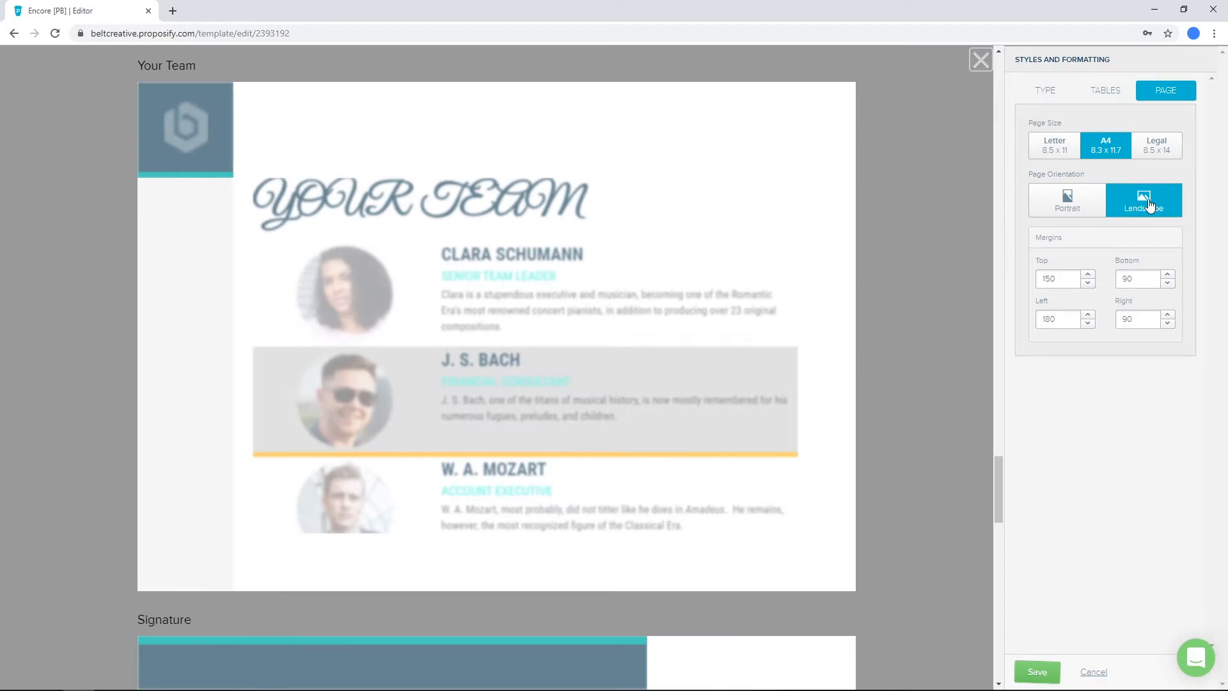
click(1079, 207)
click(1143, 206)
click(1055, 214)
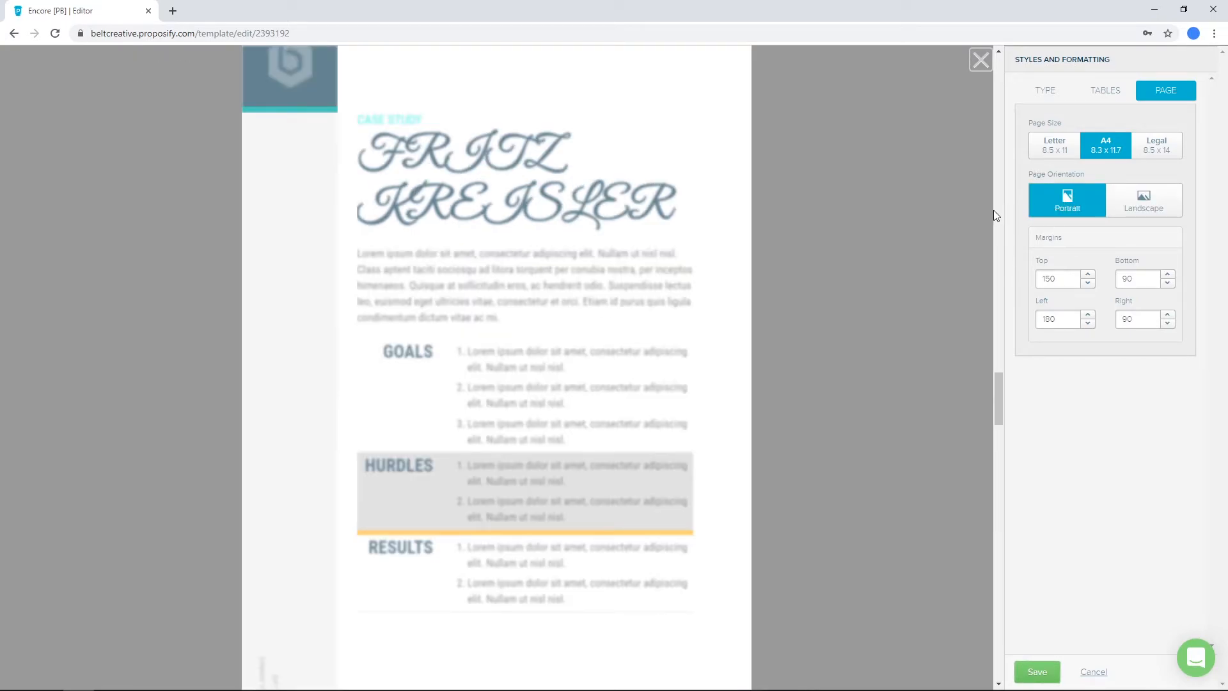
click(1145, 198)
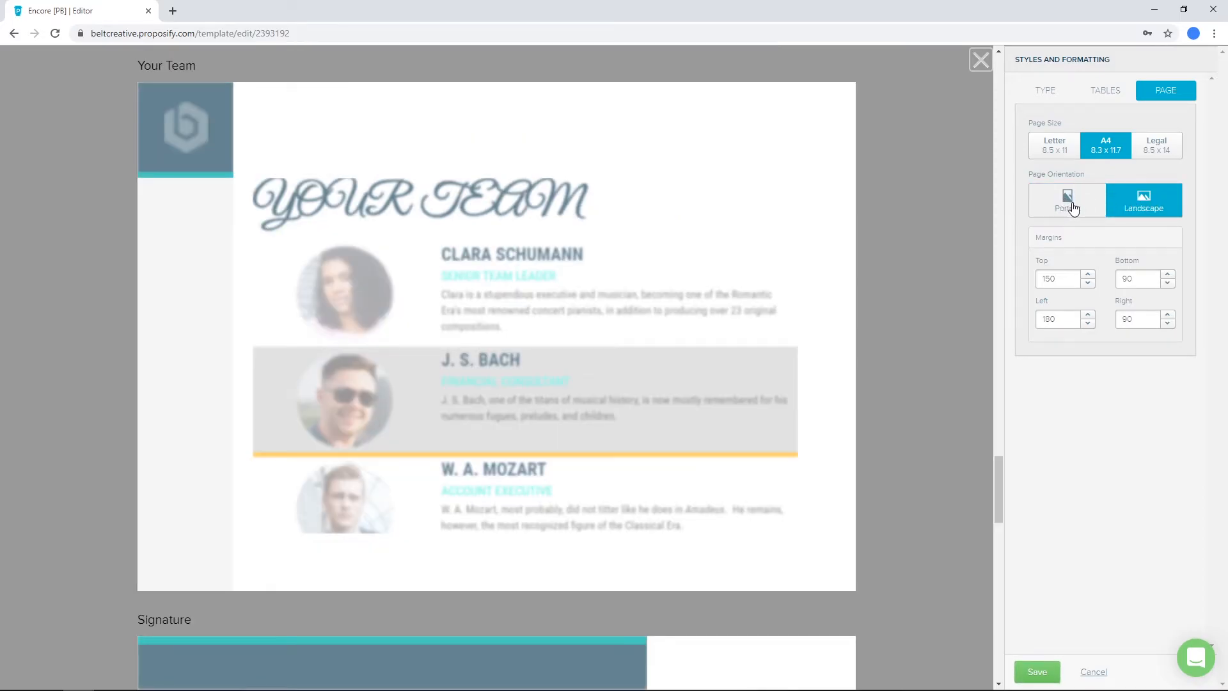
scroll(693, 345, down, 5)
scroll(685, 348, down, 4)
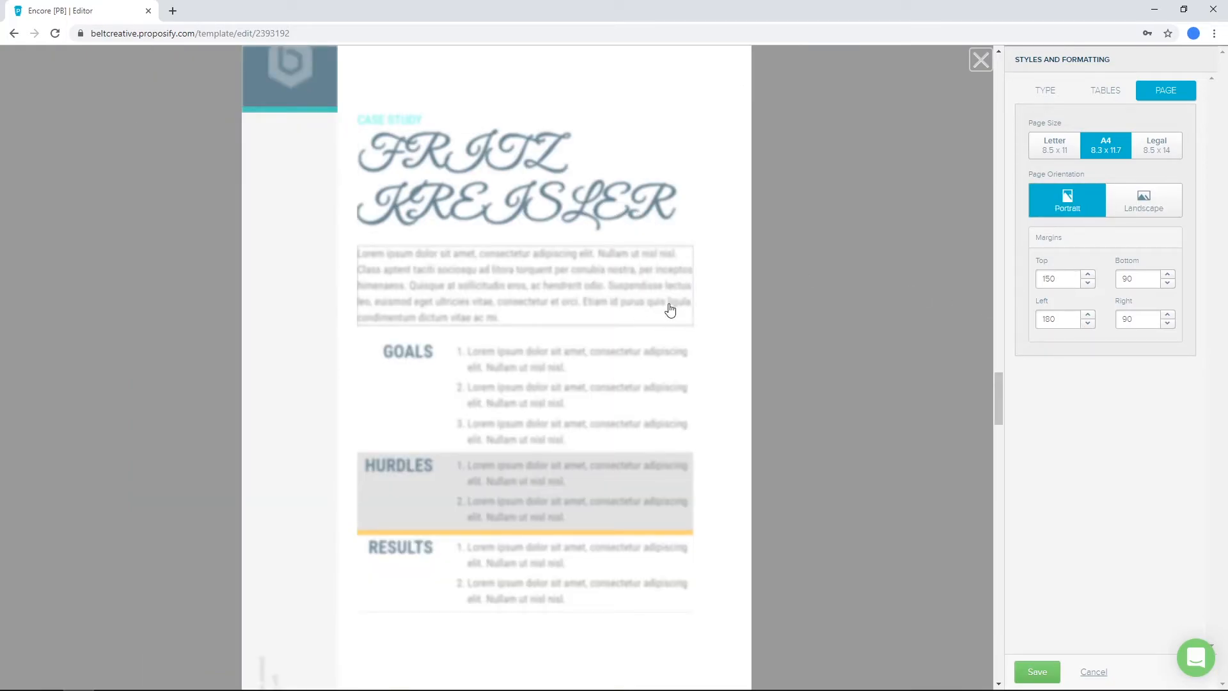
Set the page's top margin to 152 and its bottom margin to 97.
click(1088, 275)
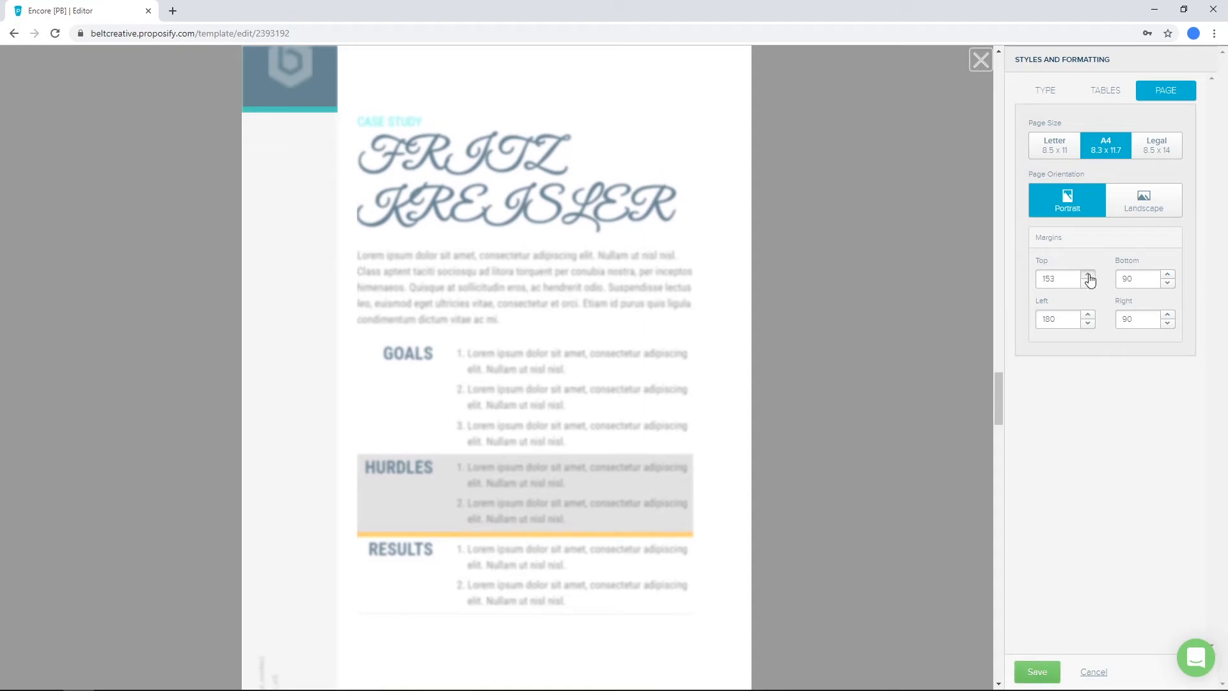
click(1089, 284)
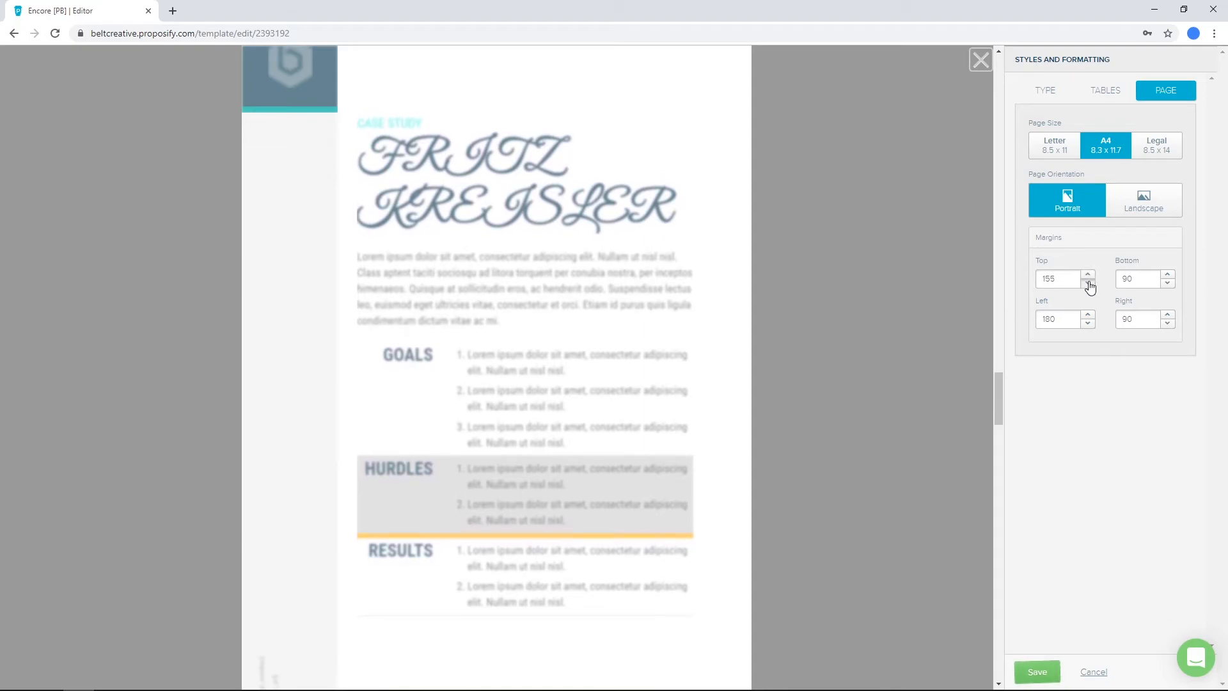
click(1169, 276)
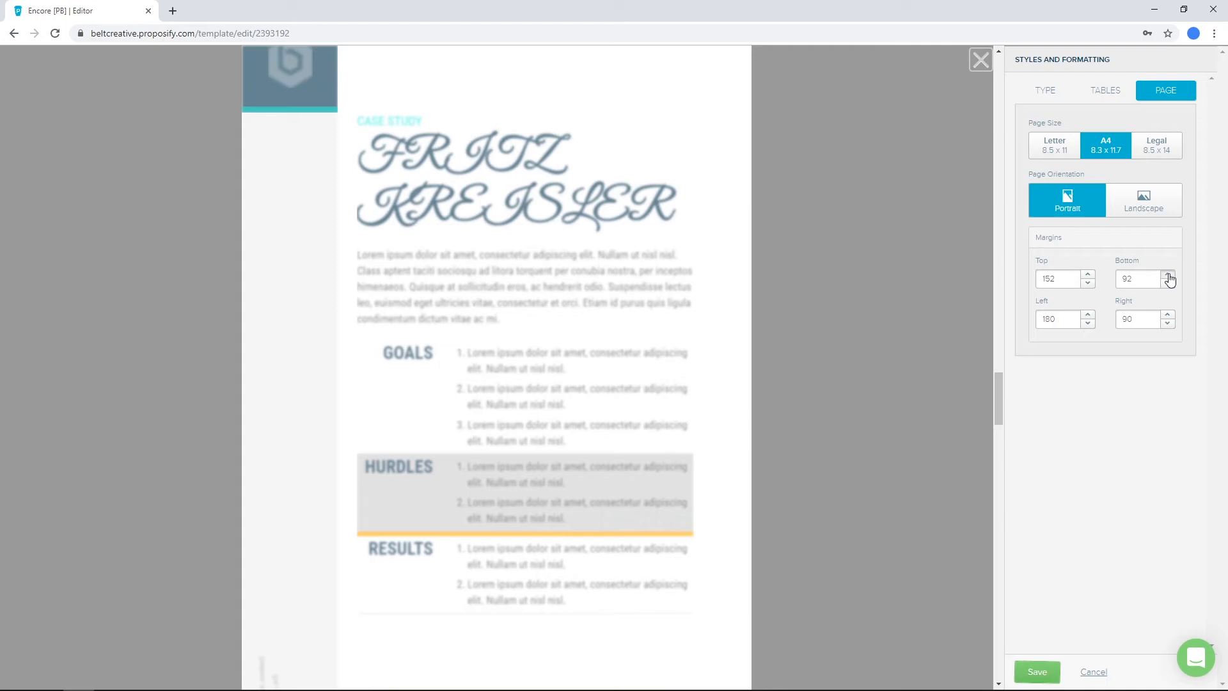
Set the page's left margin to 186 and its right margin to 80, and save the template's styles.
click(1088, 323)
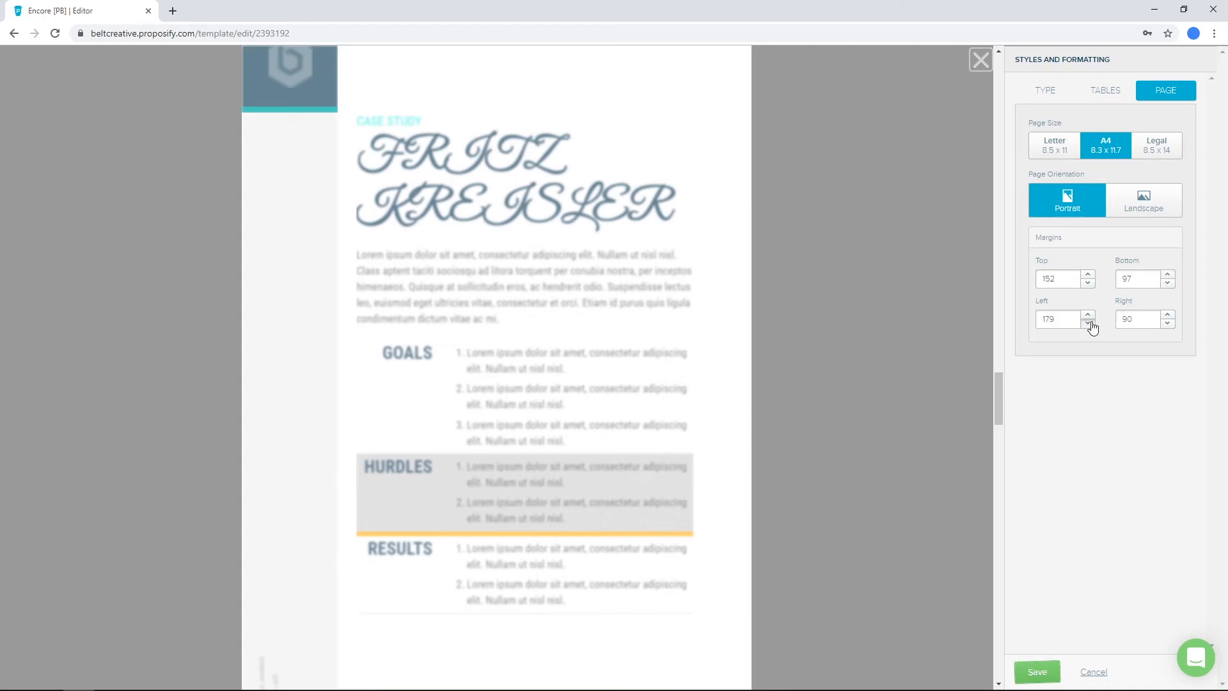
click(1088, 315)
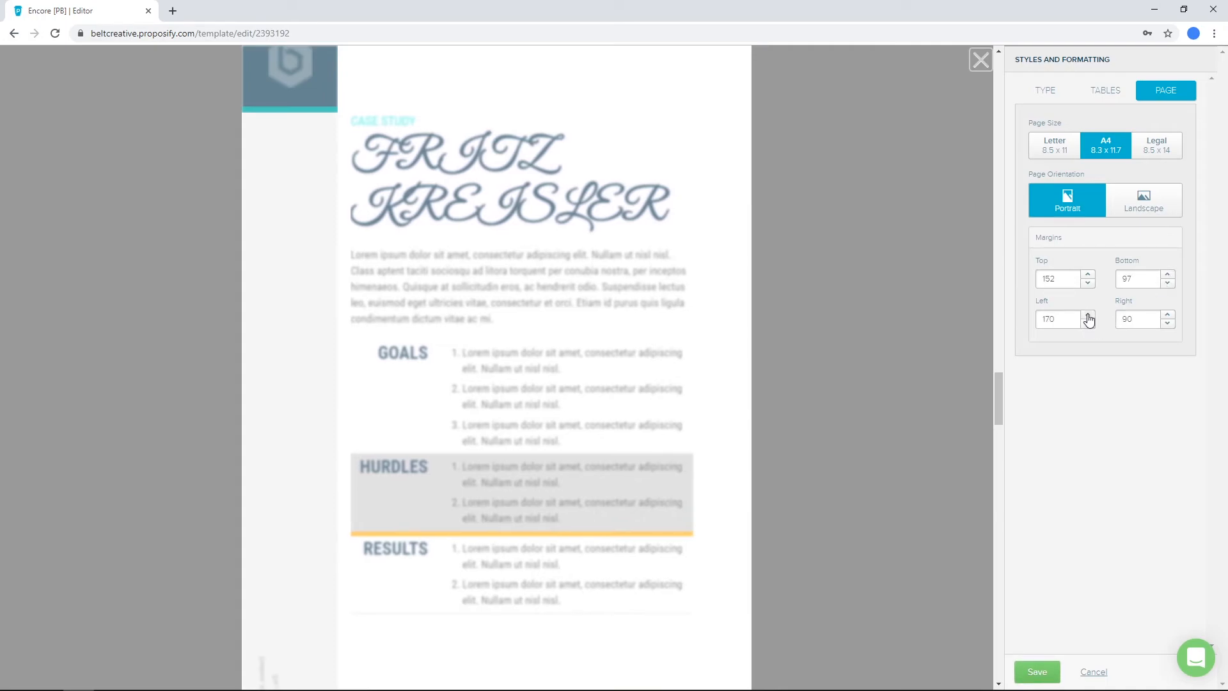
click(1088, 316)
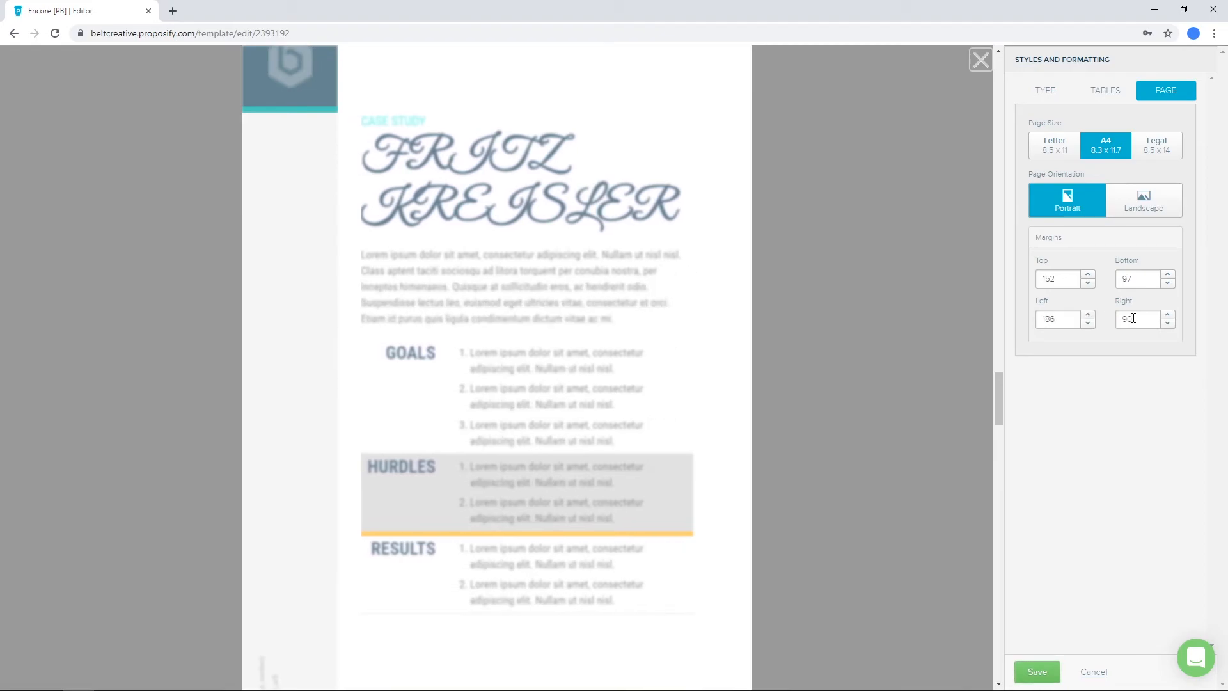
click(1168, 323)
click(1168, 323)
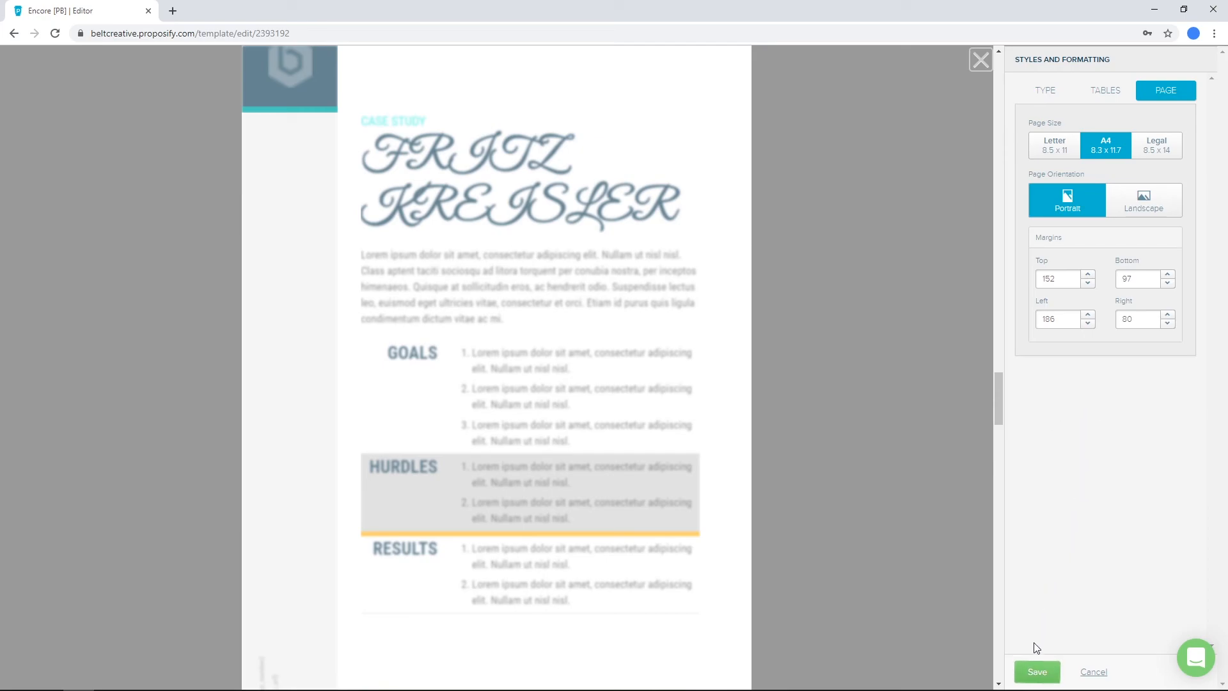
click(1035, 671)
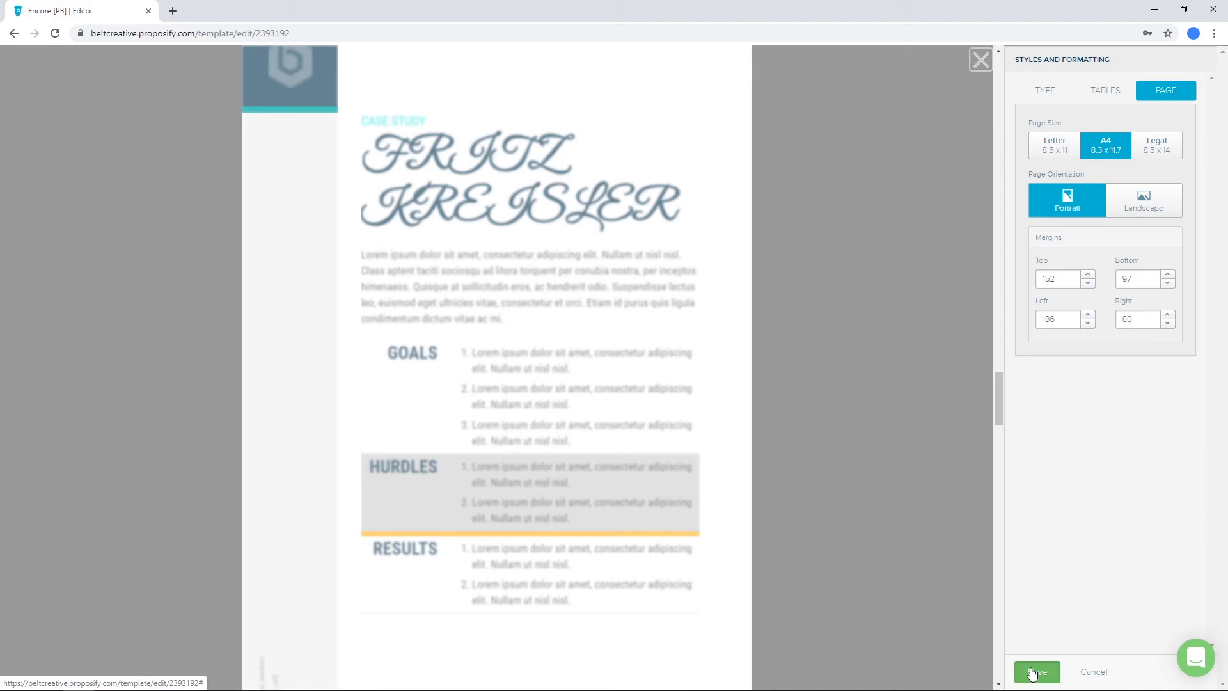